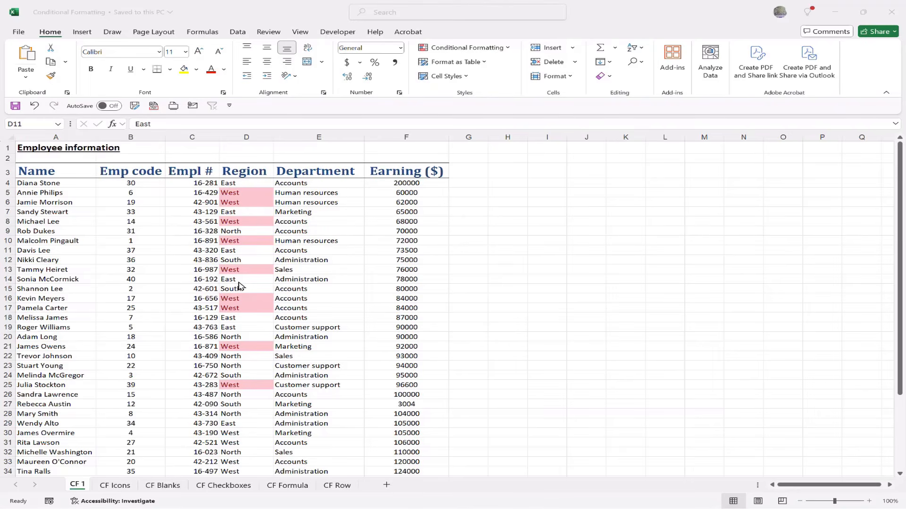
# Change the region in cell D11 to West and the region in cell D5 to East
pyautogui.press('F2')
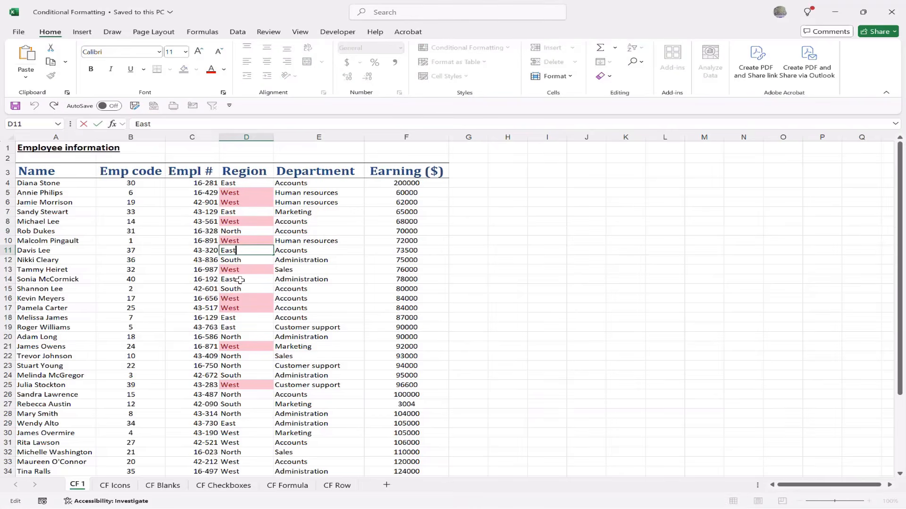
pyautogui.doubleClick(239, 252)
pyautogui.write('We')
pyautogui.press('Return')
pyautogui.click(240, 195)
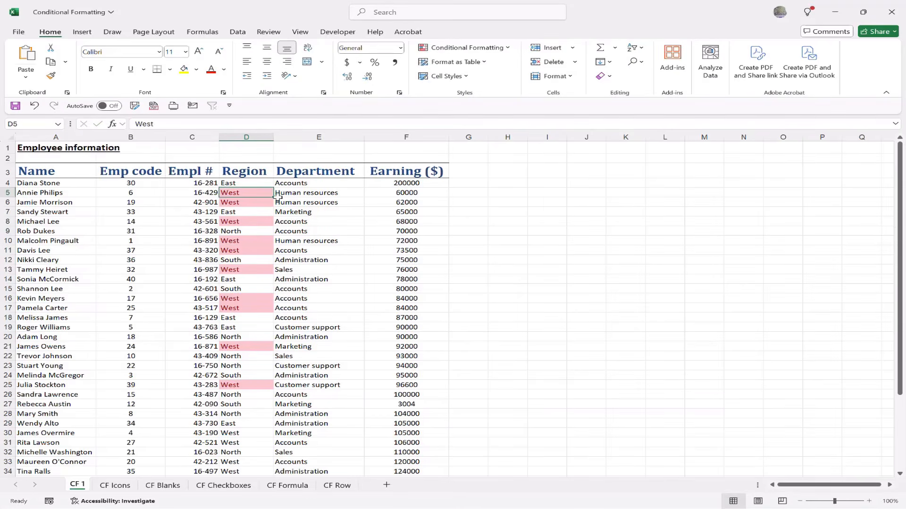
pyautogui.write('Ea')
pyautogui.press('Return')
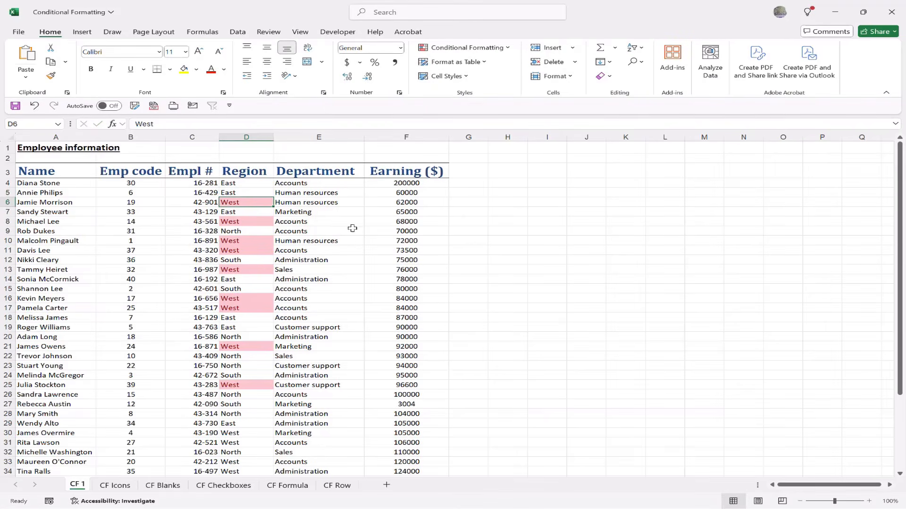
# Add a Text That Contains highlight rule to Department cells E4:E43 for "Sales" using Green Fill with Dark Green Text
pyautogui.click(315, 183)
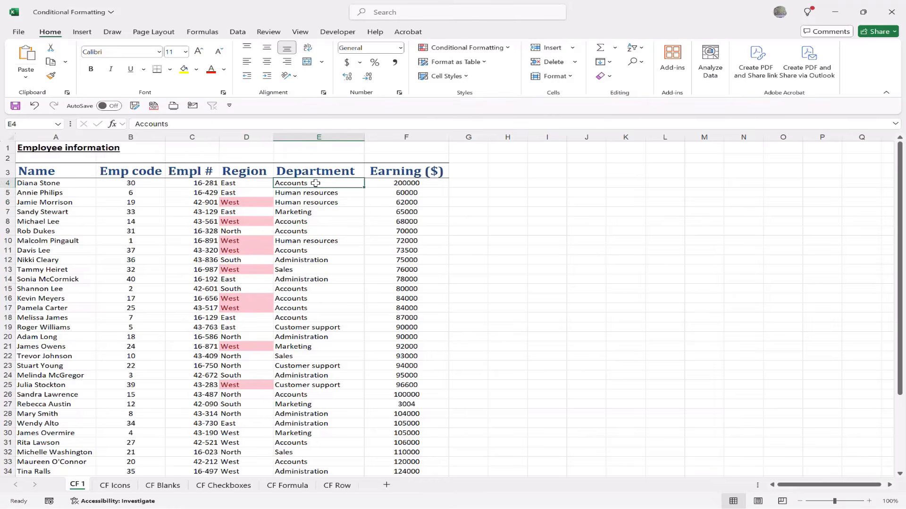
pyautogui.hotkey('ctrl', 'shift', 'Down')
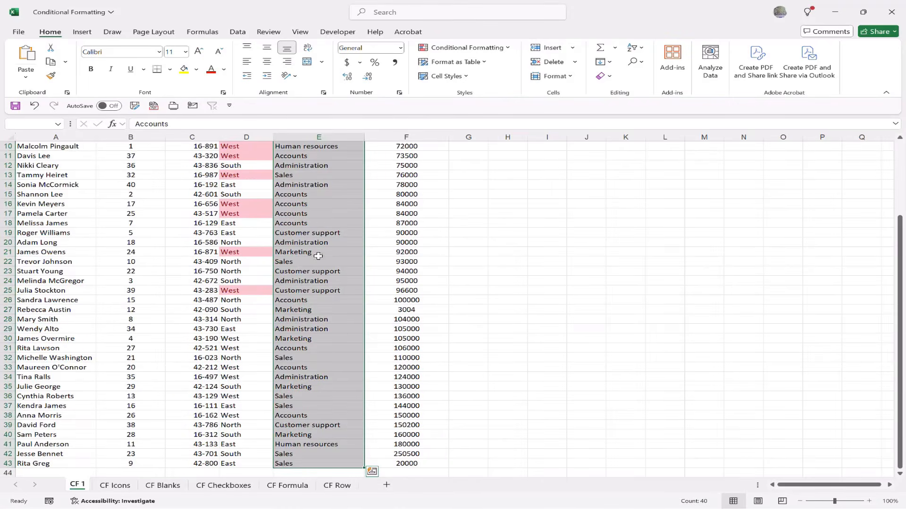
pyautogui.click(456, 49)
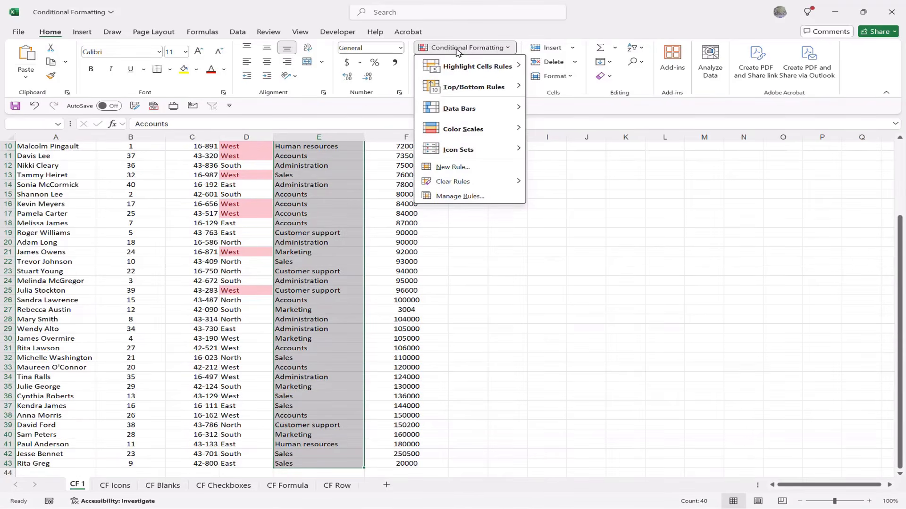
pyautogui.moveTo(460, 70)
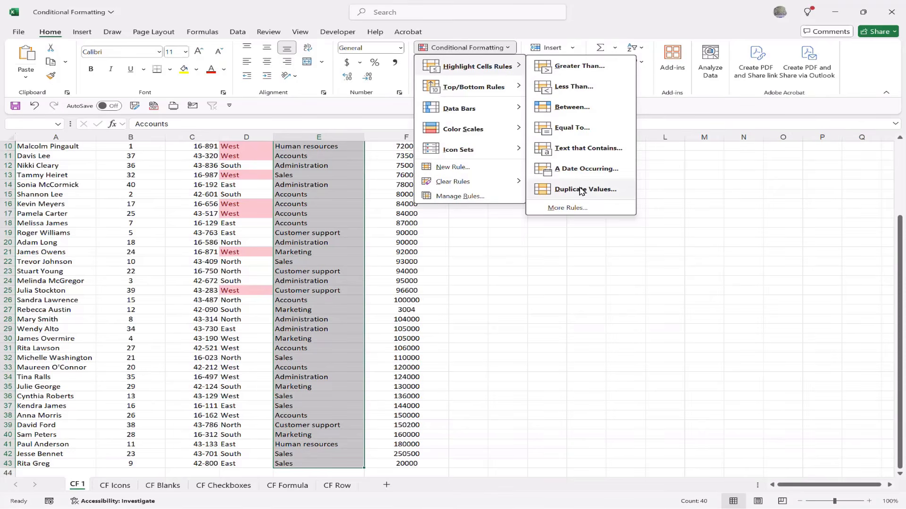
pyautogui.click(571, 149)
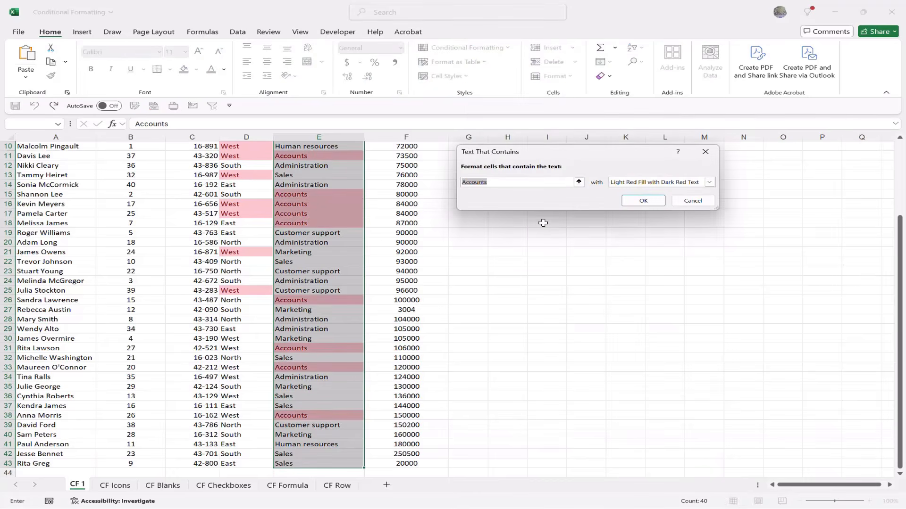
pyautogui.write('Sales')
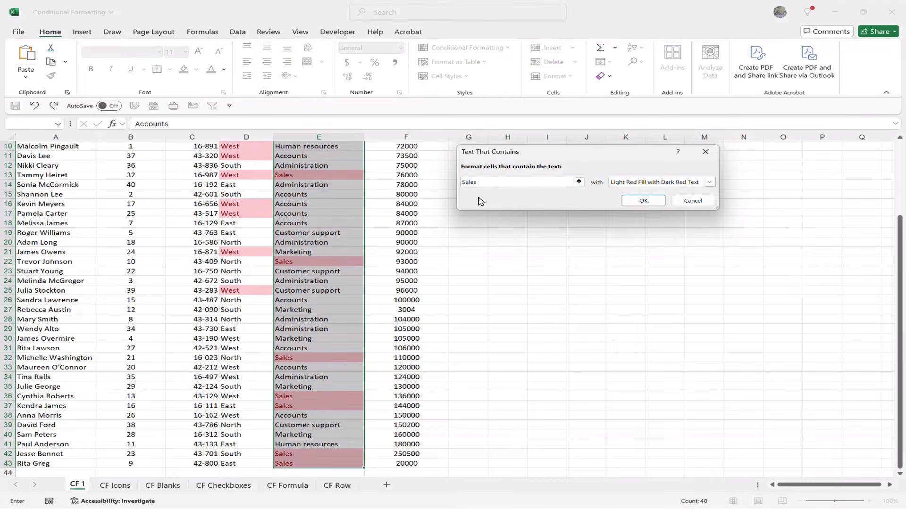
pyautogui.click(628, 184)
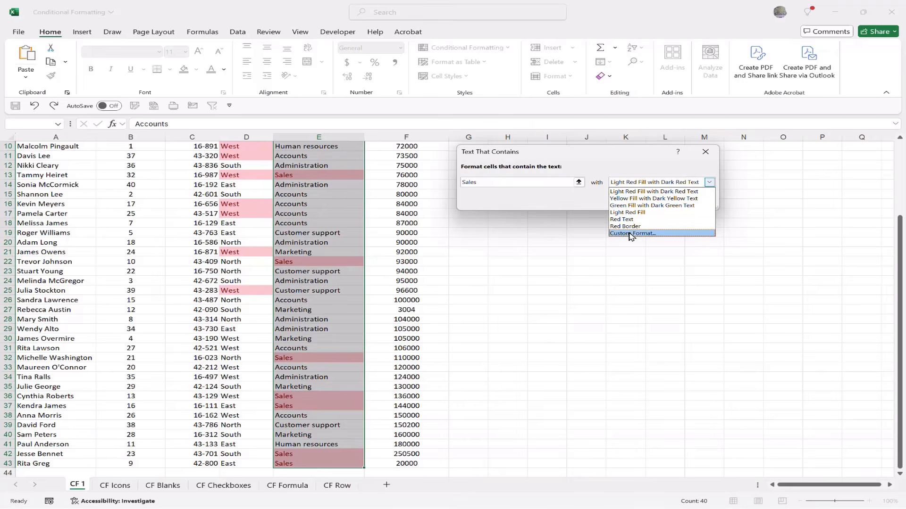
pyautogui.click(629, 206)
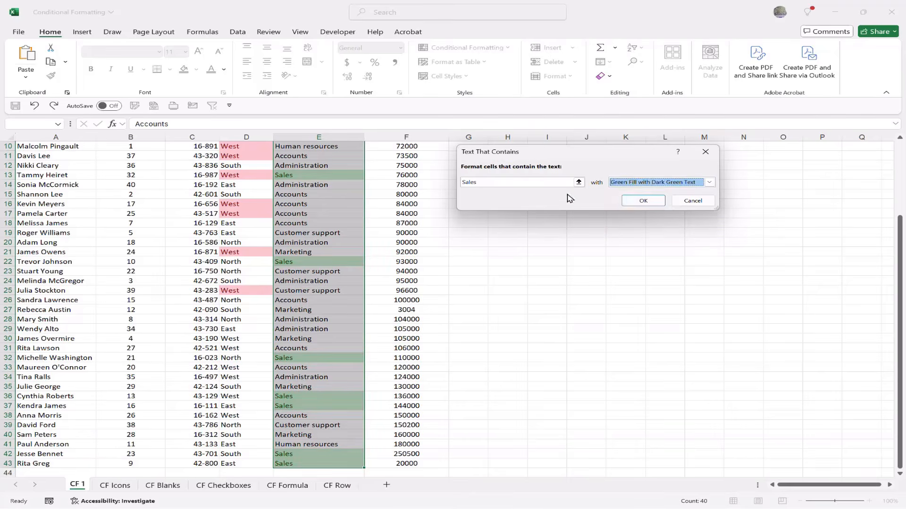
pyautogui.click(627, 200)
pyautogui.click(304, 241)
pyautogui.scroll(3, 319, 237)
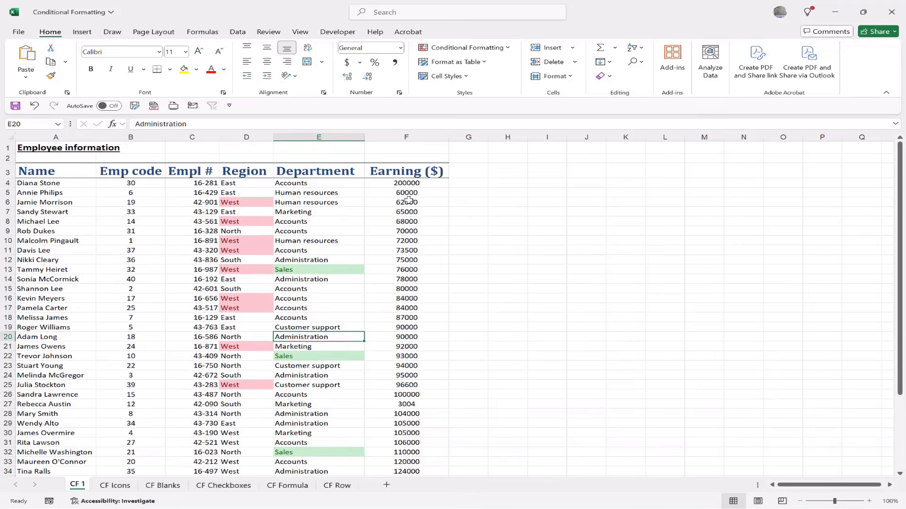
# Set up a Greater Than highlight rule for Earning ($) cells F4:F43 with a threshold of 100000
pyautogui.click(400, 183)
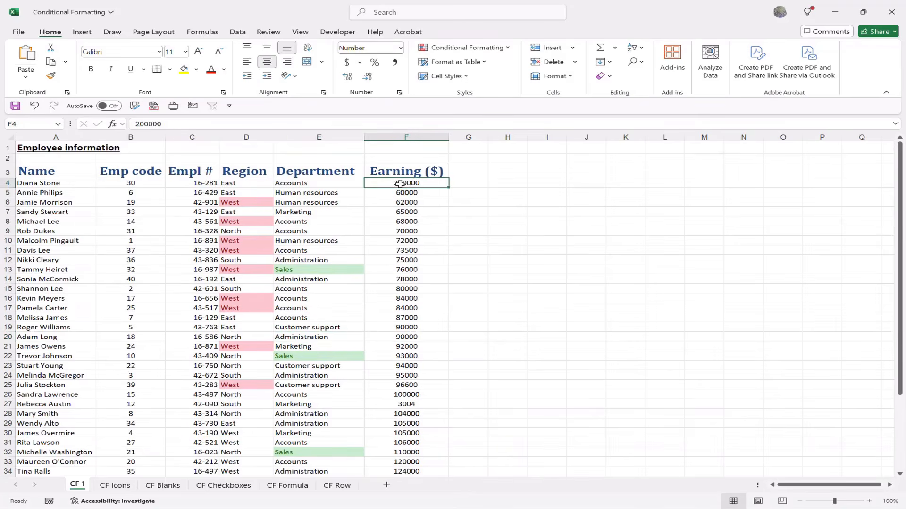
pyautogui.hotkey('ctrl', 'shift', 'Down')
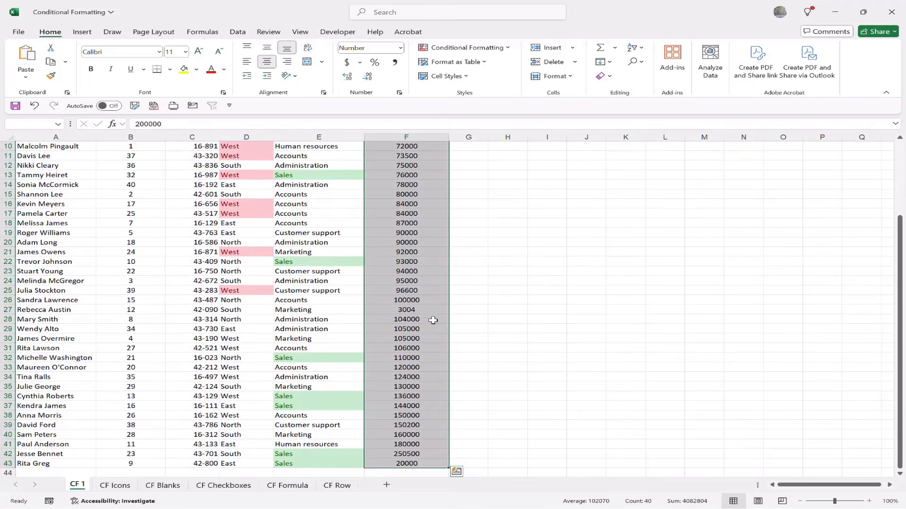
pyautogui.click(463, 49)
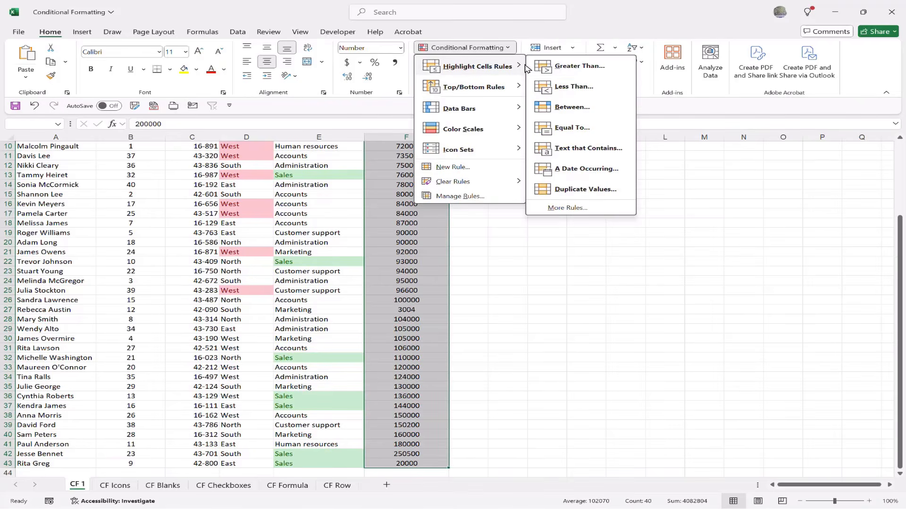
pyautogui.click(591, 70)
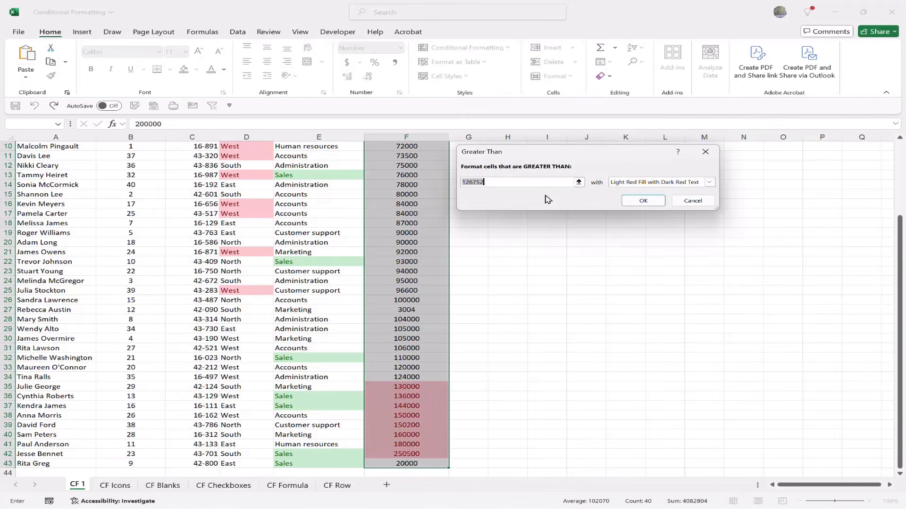
pyautogui.write('10')
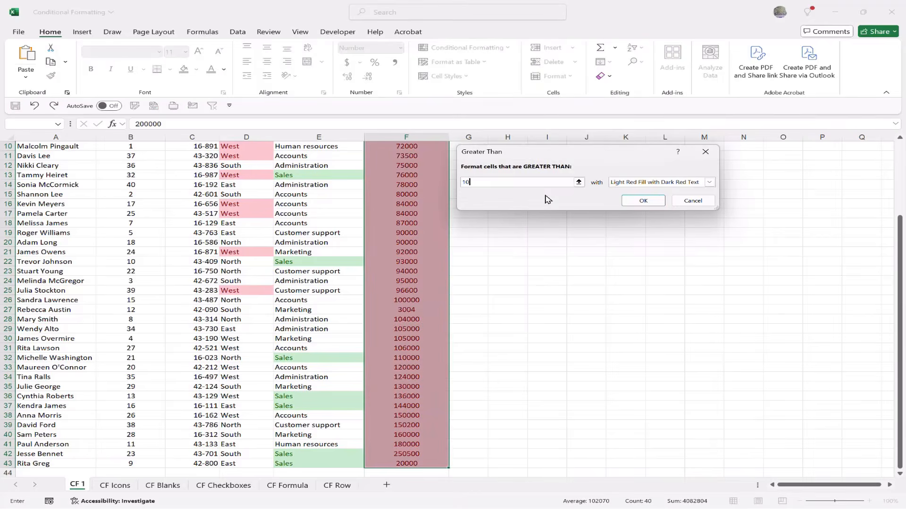
pyautogui.write('0000')
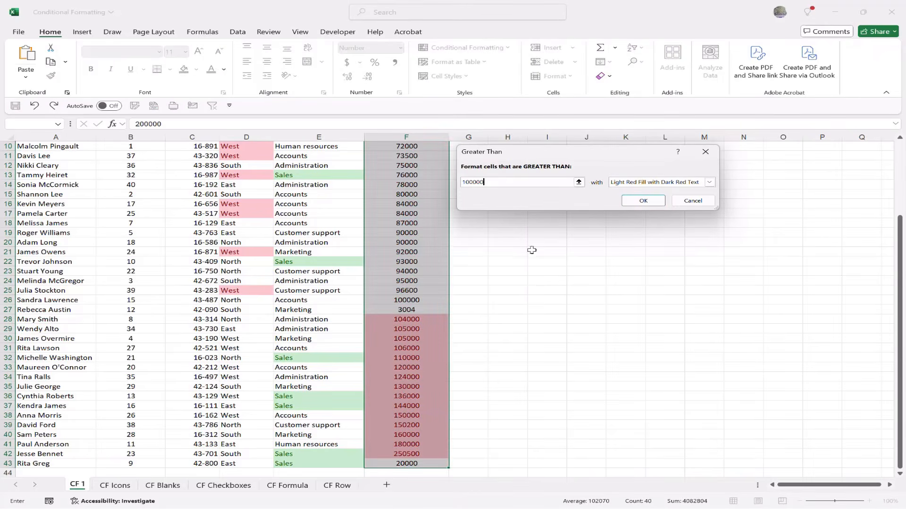
# Give the Greater Than rule a custom format with a light purple fill and bold font, and apply it
pyautogui.click(630, 183)
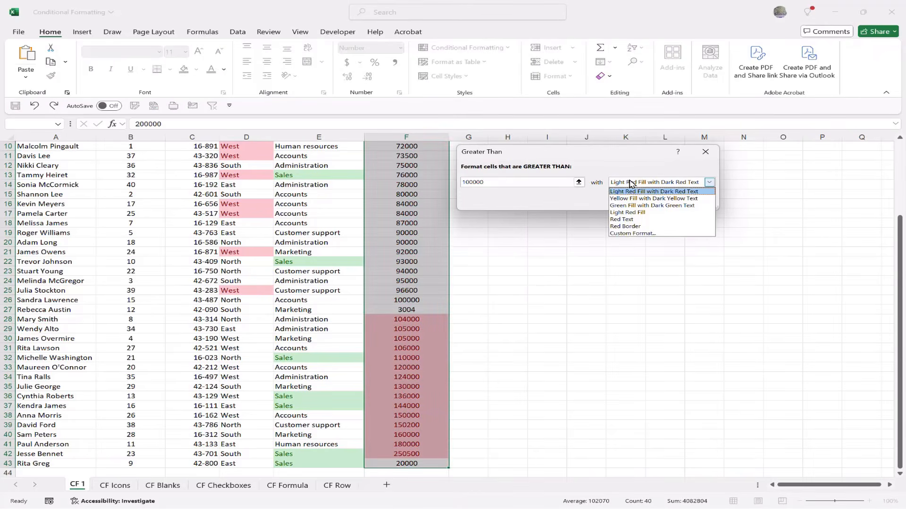
pyautogui.click(618, 234)
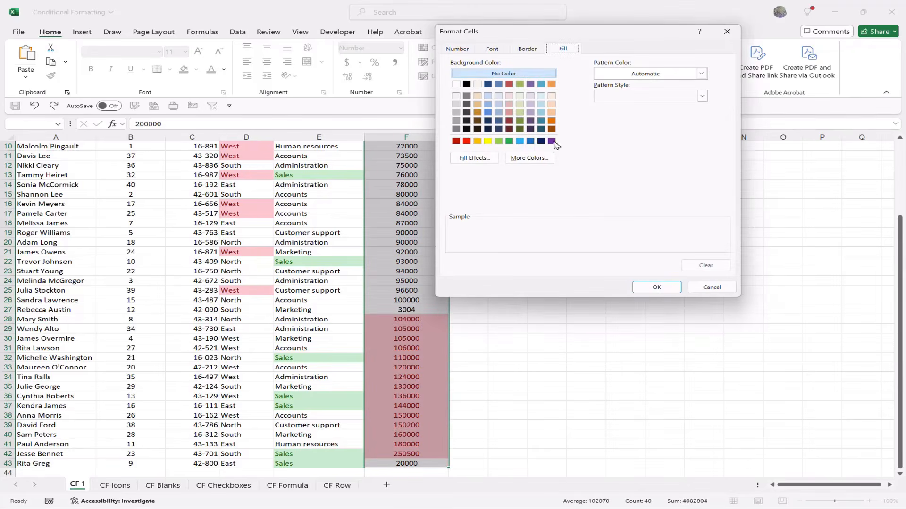
pyautogui.click(530, 112)
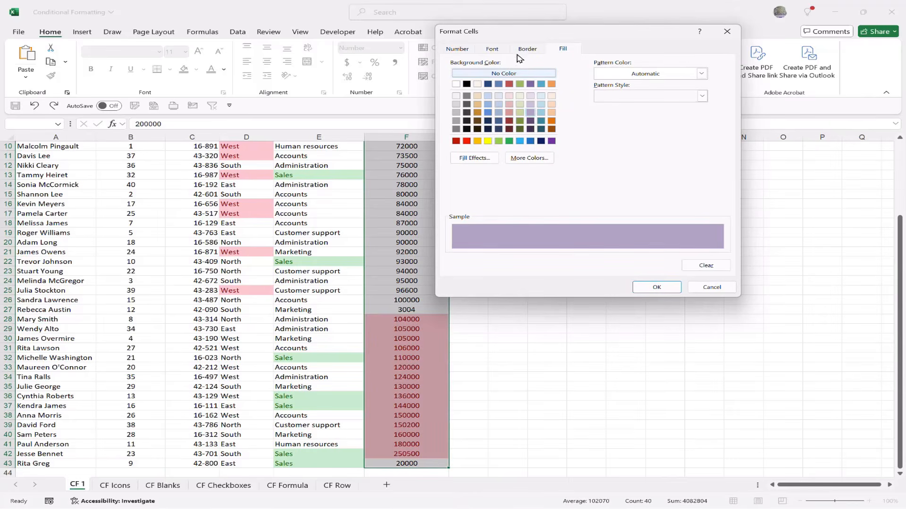
pyautogui.click(492, 49)
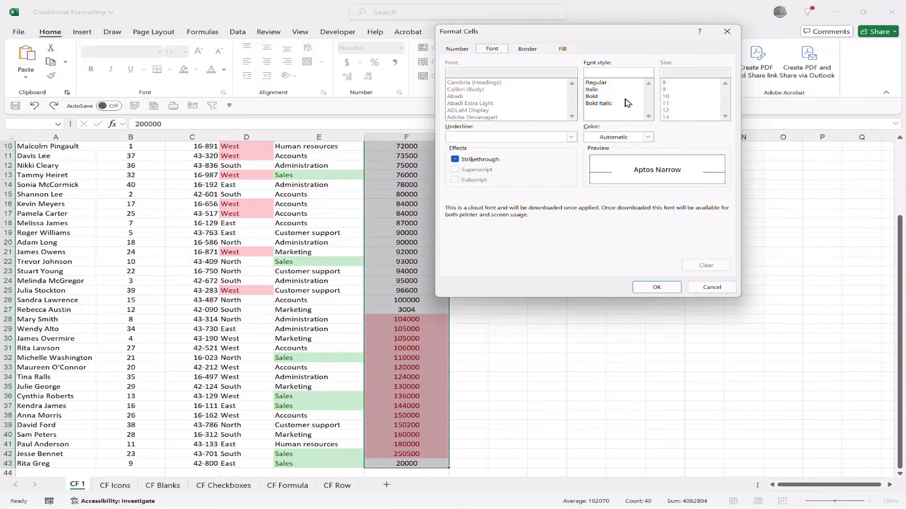
pyautogui.click(595, 96)
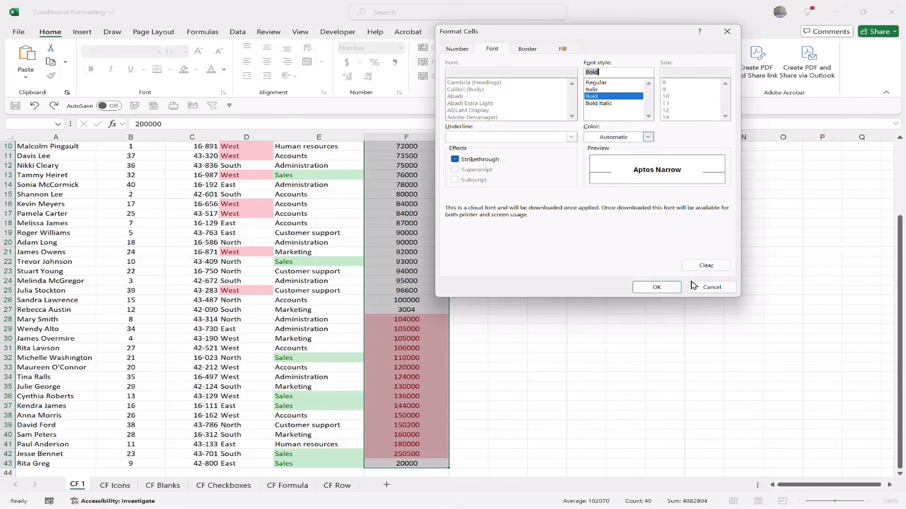
pyautogui.click(661, 287)
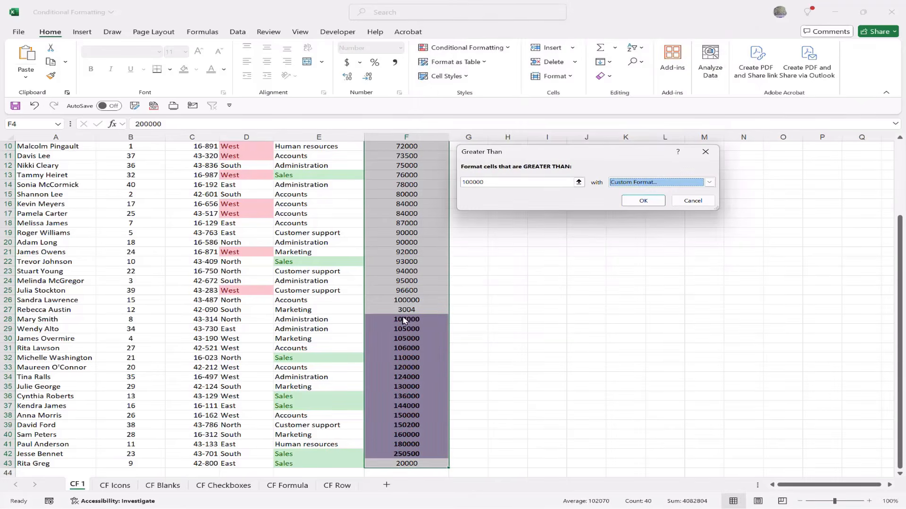
pyautogui.click(643, 201)
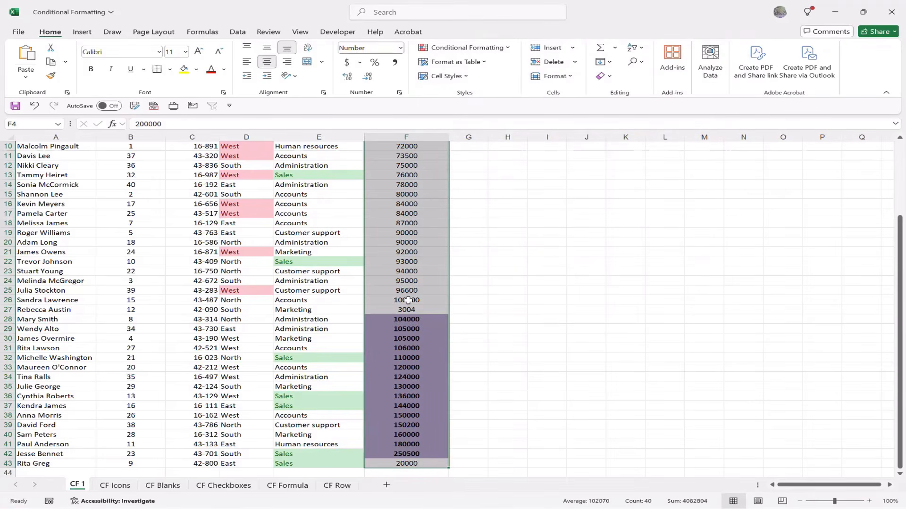
# Edit the Earning ($) conditional formatting rule so that it formats cell values greater than 150000
pyautogui.click(464, 50)
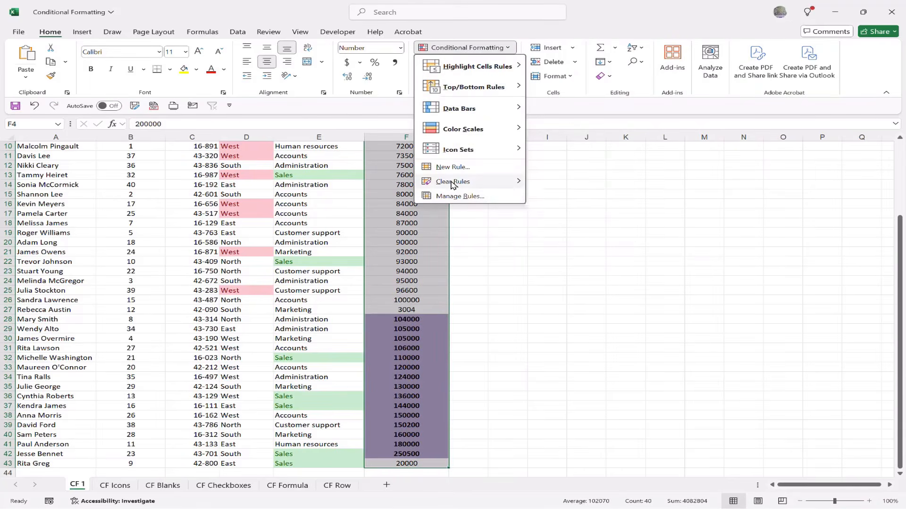
pyautogui.moveTo(452, 185)
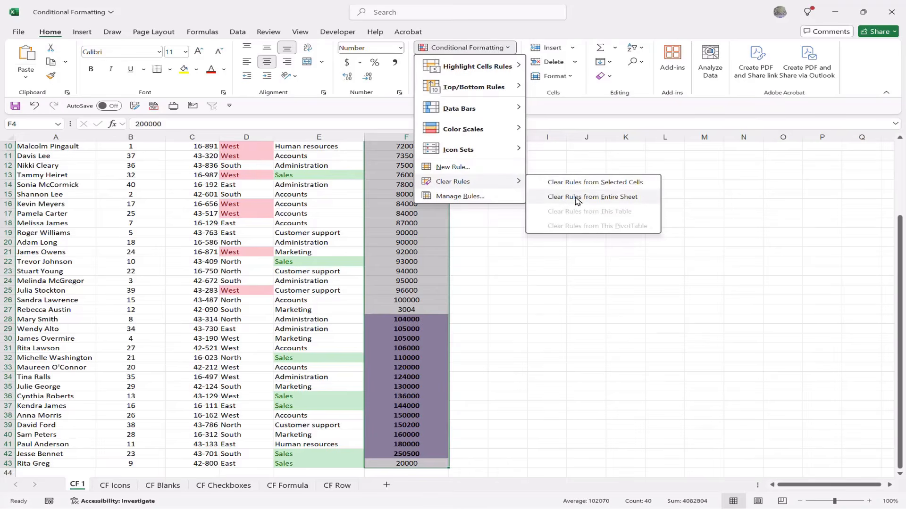
pyautogui.click(446, 197)
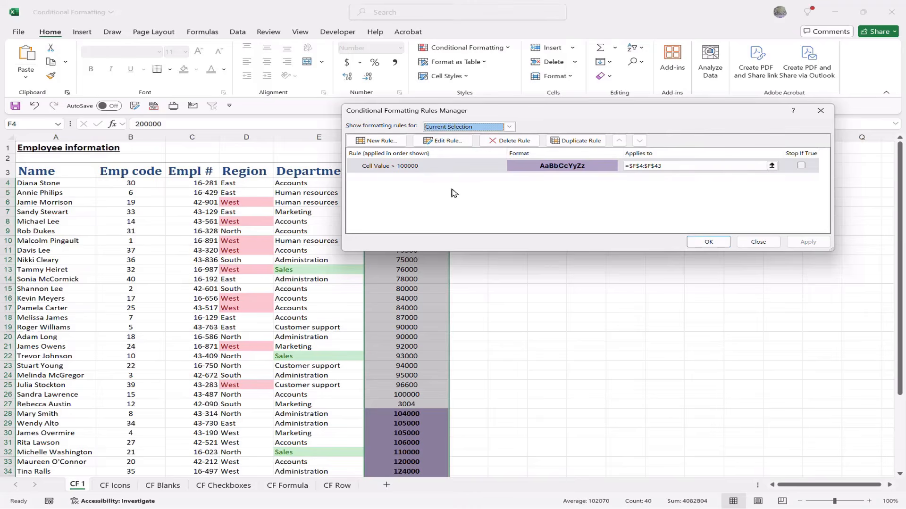
pyautogui.click(444, 140)
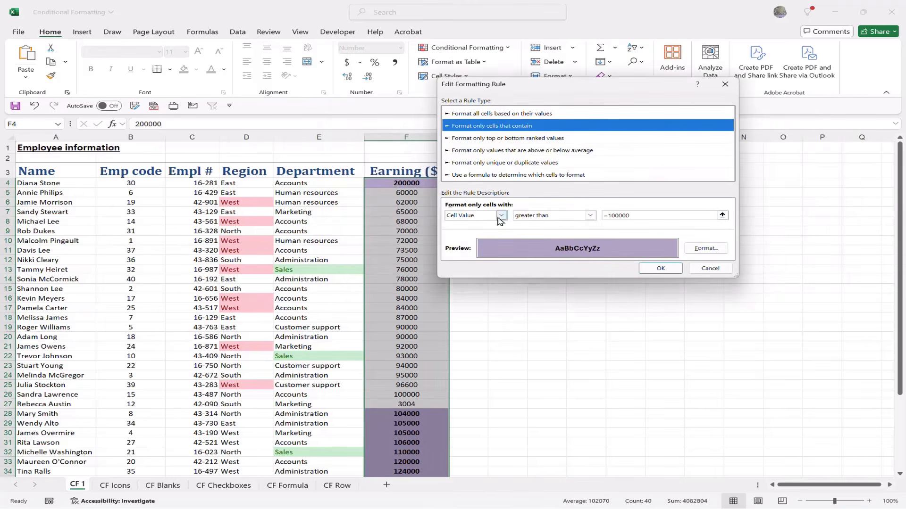
pyautogui.click(618, 216)
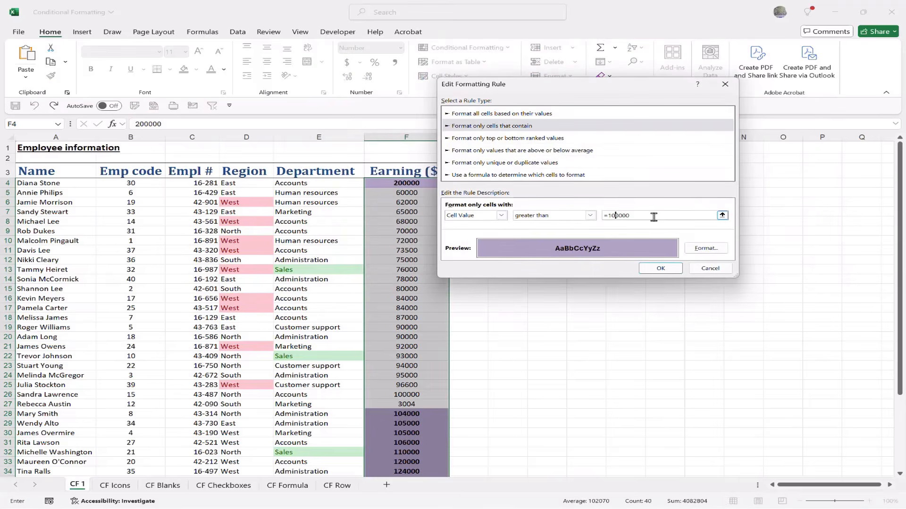
# Set the Earning ($) rule's font color to white and apply the edited rule to the sheet
pyautogui.click(703, 249)
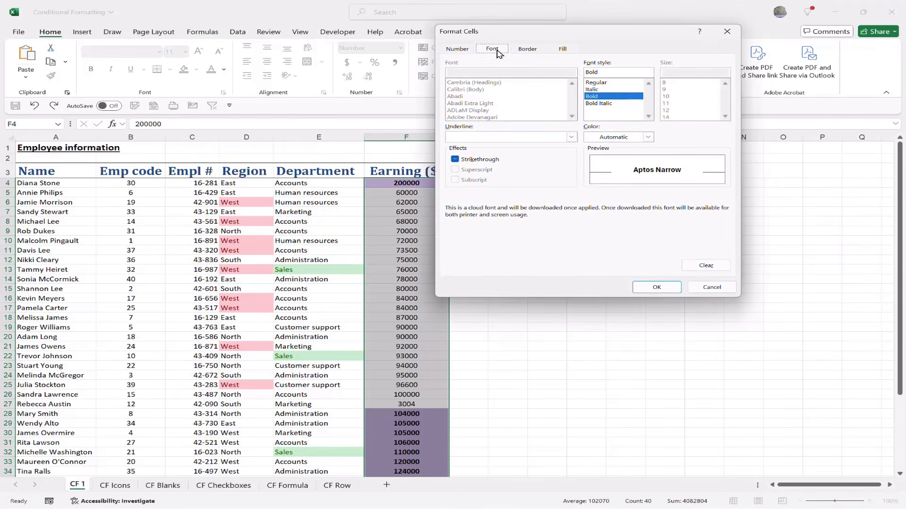
pyautogui.click(648, 136)
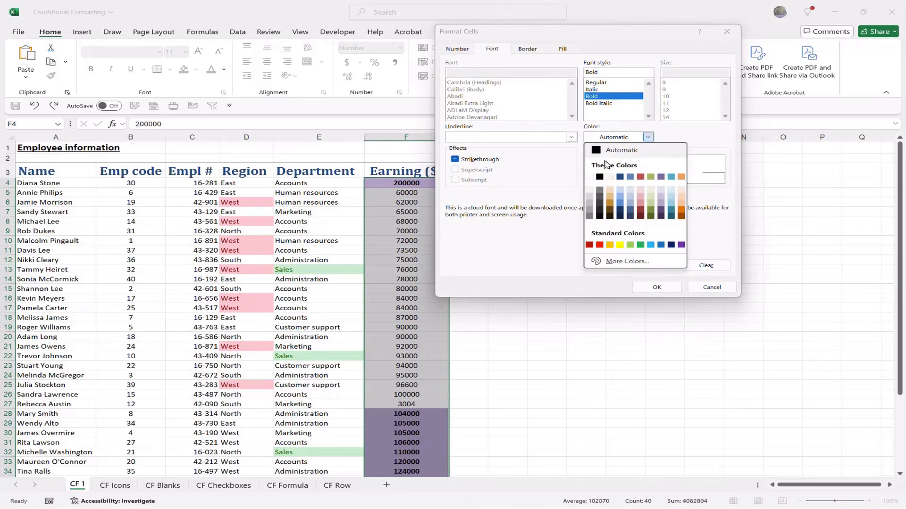
pyautogui.click(591, 177)
pyautogui.click(656, 286)
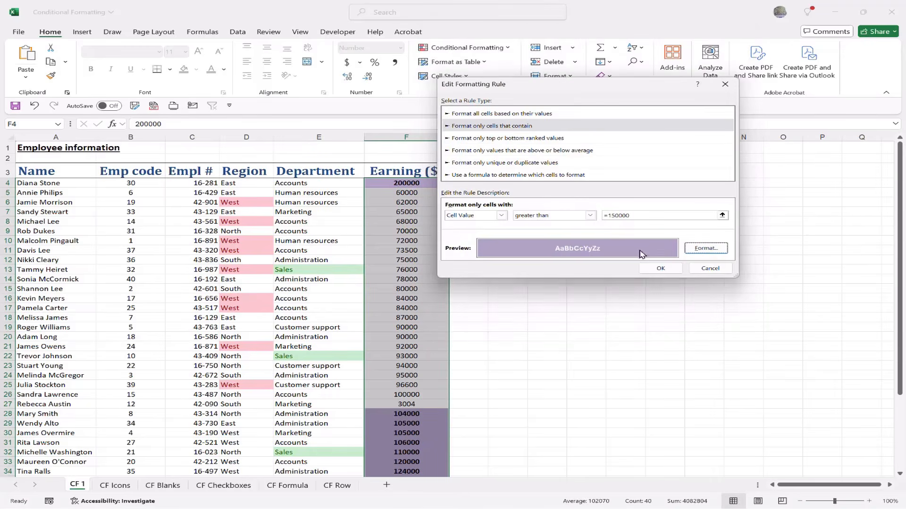
pyautogui.click(660, 269)
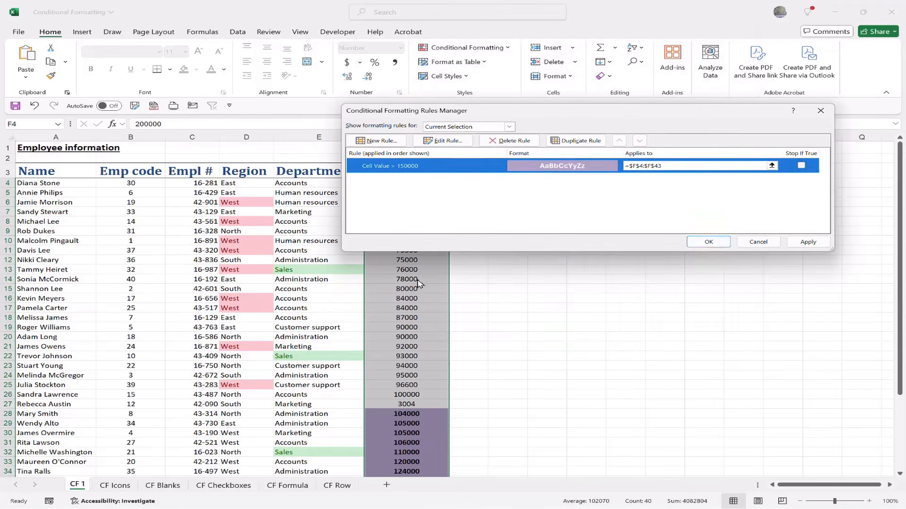
pyautogui.click(808, 241)
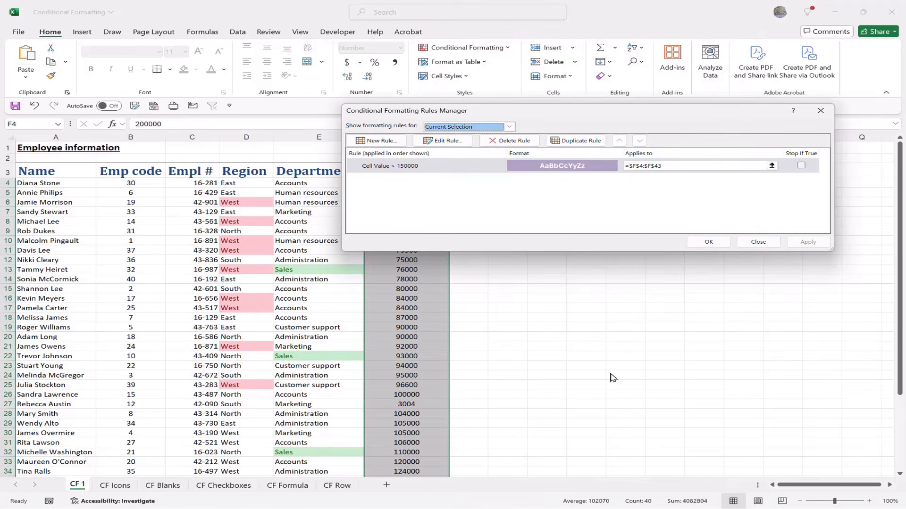
# Close the rules manager and review the highlighted values throughout the Earning ($) column
pyautogui.click(708, 242)
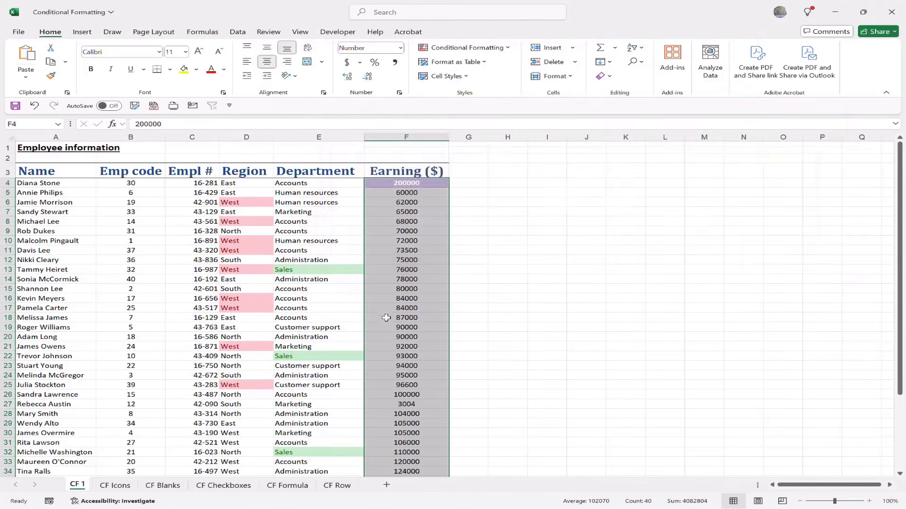
pyautogui.scroll(-6, 386, 318)
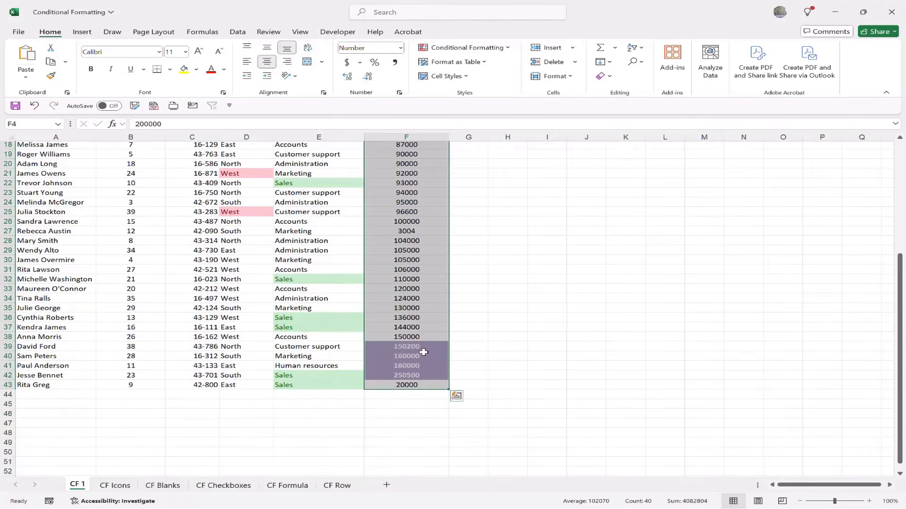
pyautogui.scroll(6, 421, 348)
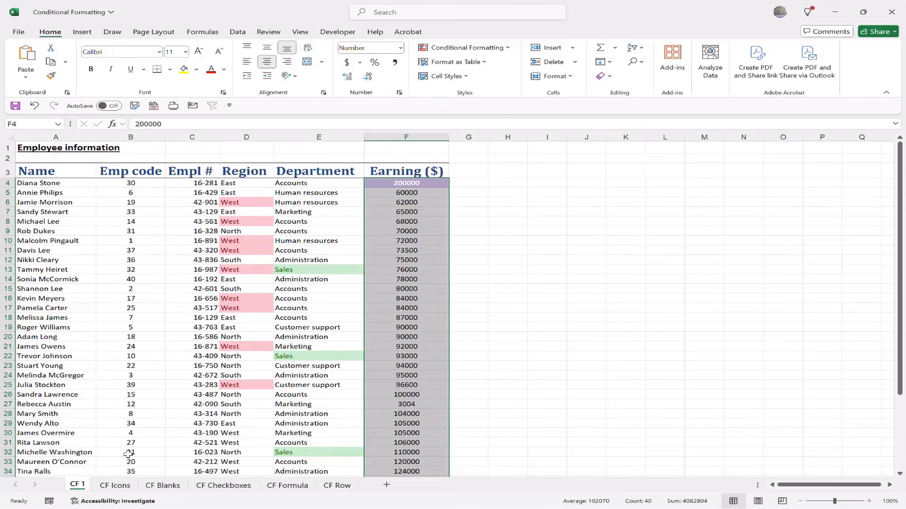
# On the CF Icons sheet, link C2 to the Sales value with =B2 and fill the formula down to C100
pyautogui.click(114, 485)
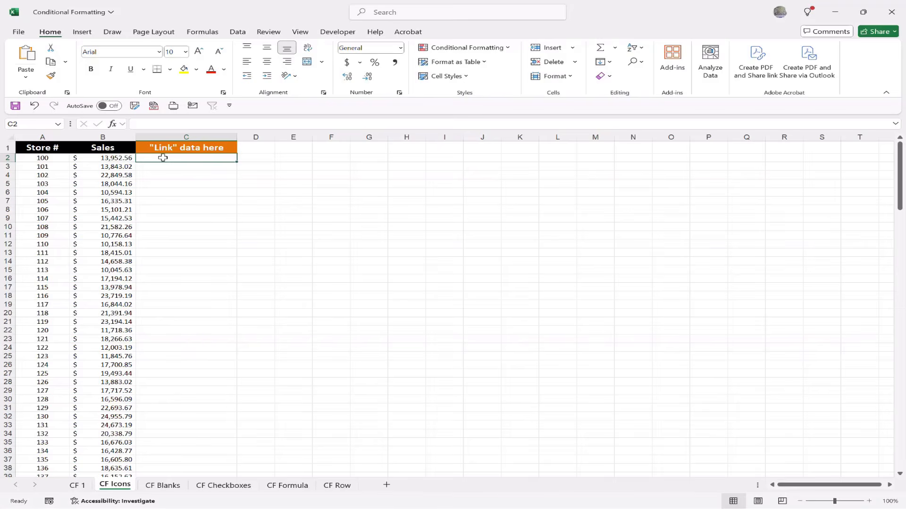
pyautogui.write('=')
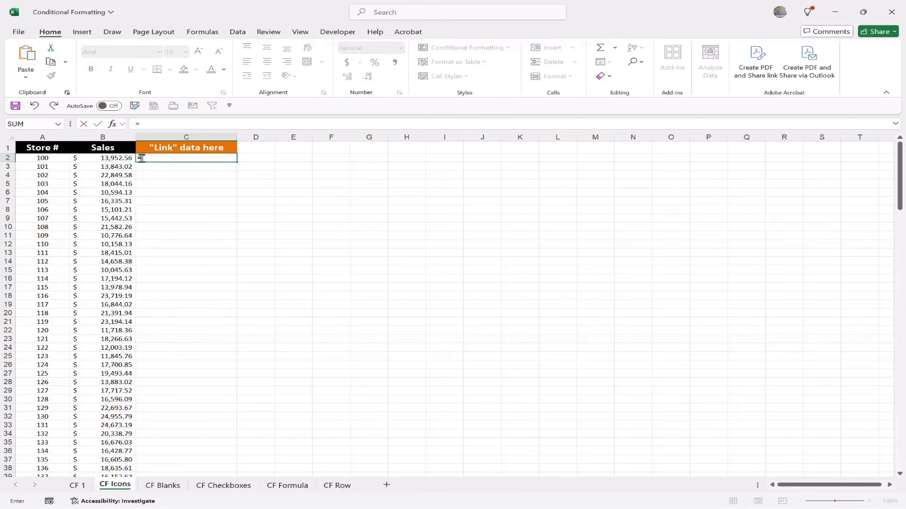
pyautogui.click(107, 158)
pyautogui.press('Return')
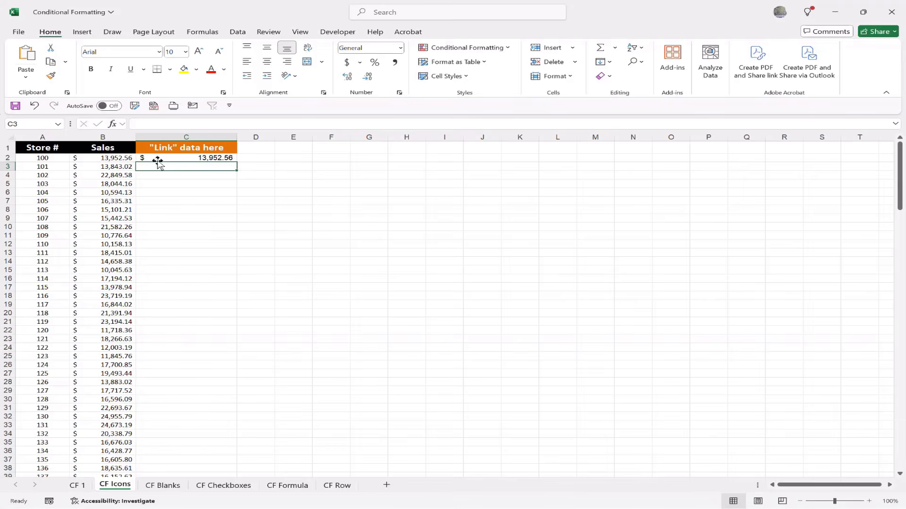
pyautogui.click(184, 159)
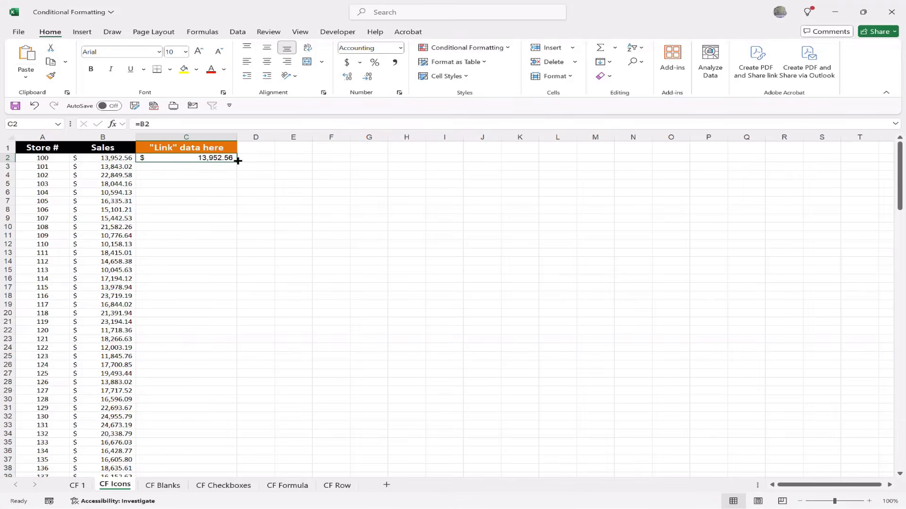
pyautogui.doubleClick(238, 161)
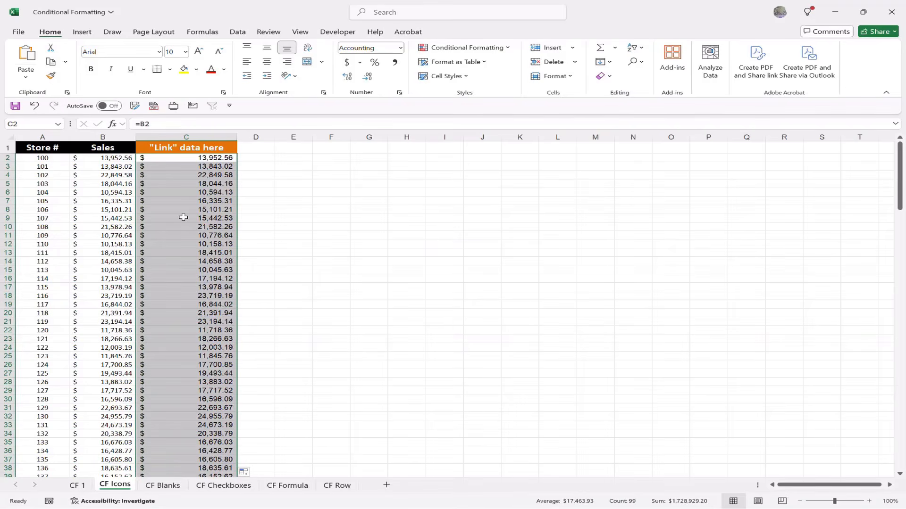
# Apply the 3 Traffic Lights (Unrimmed) icon set to the linked data in C2:C100
pyautogui.click(449, 48)
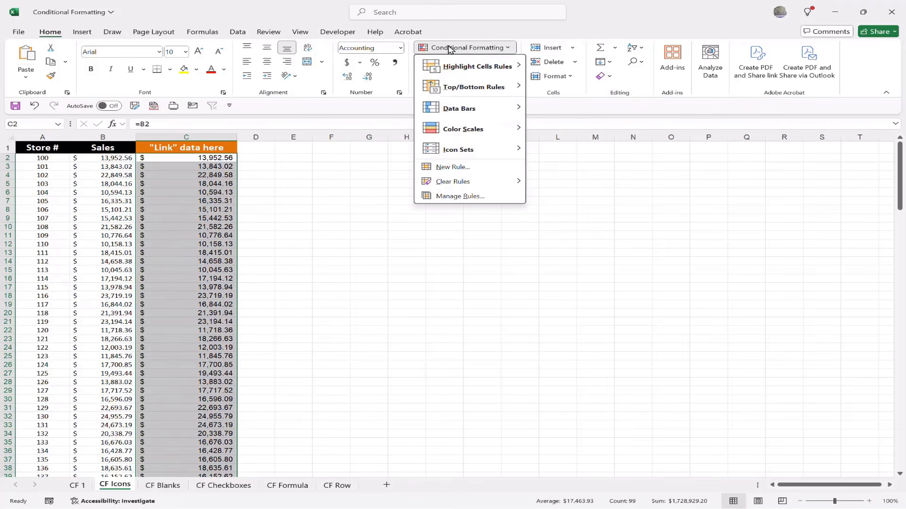
pyautogui.moveTo(452, 109)
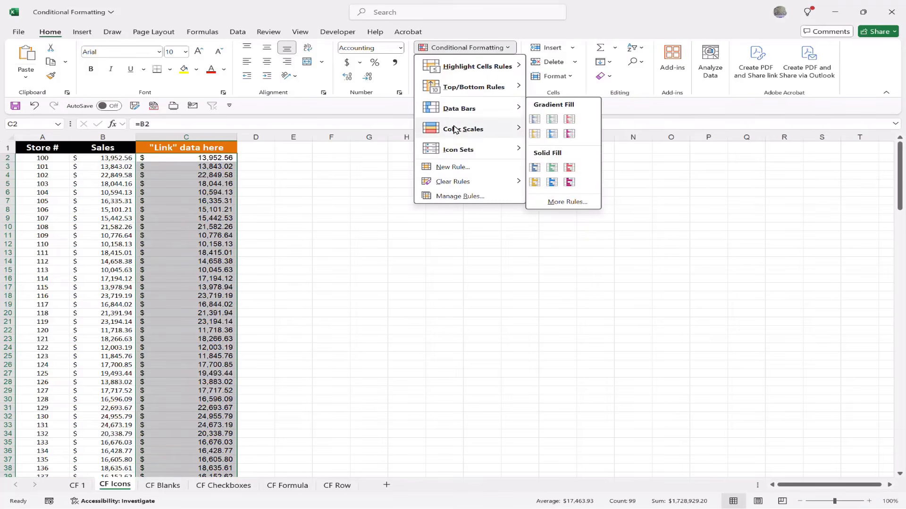
pyautogui.moveTo(457, 152)
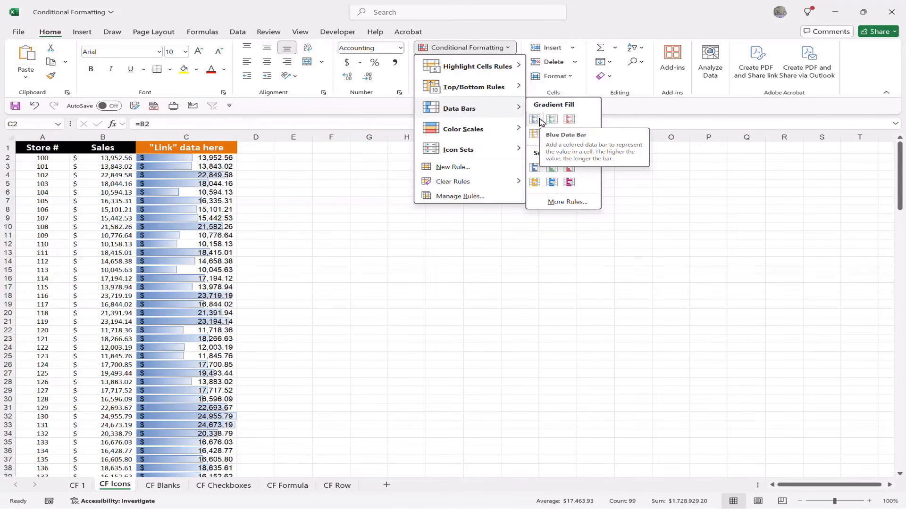
pyautogui.moveTo(460, 131)
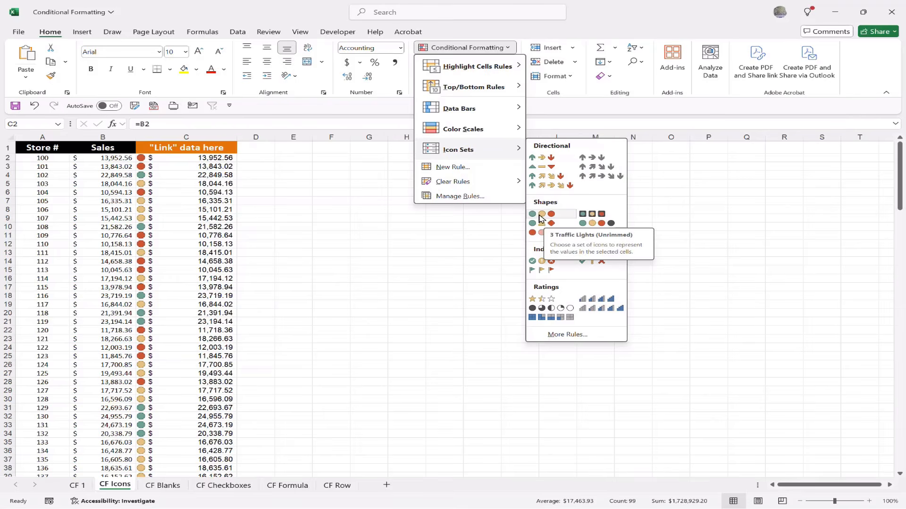
pyautogui.click(540, 217)
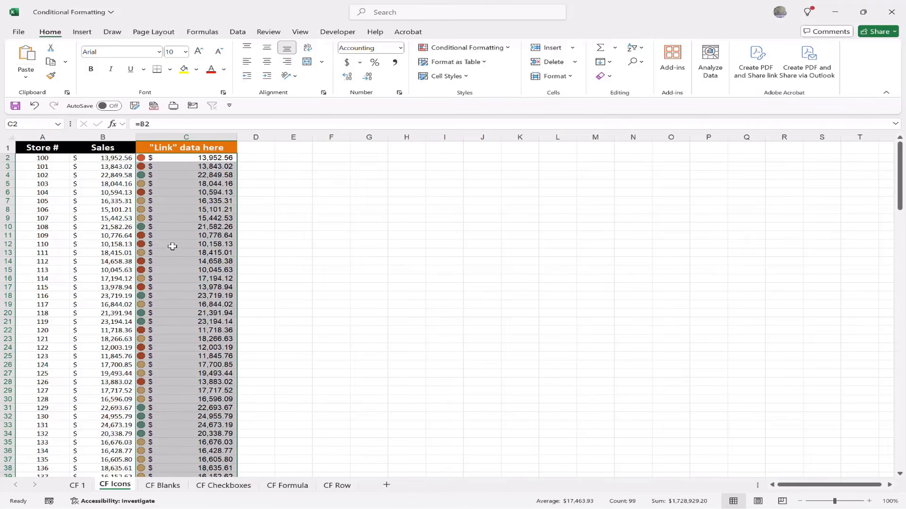
# Edit the icon set rule to use a green up arrow for the highest values and a red cross for the lowest
pyautogui.click(483, 48)
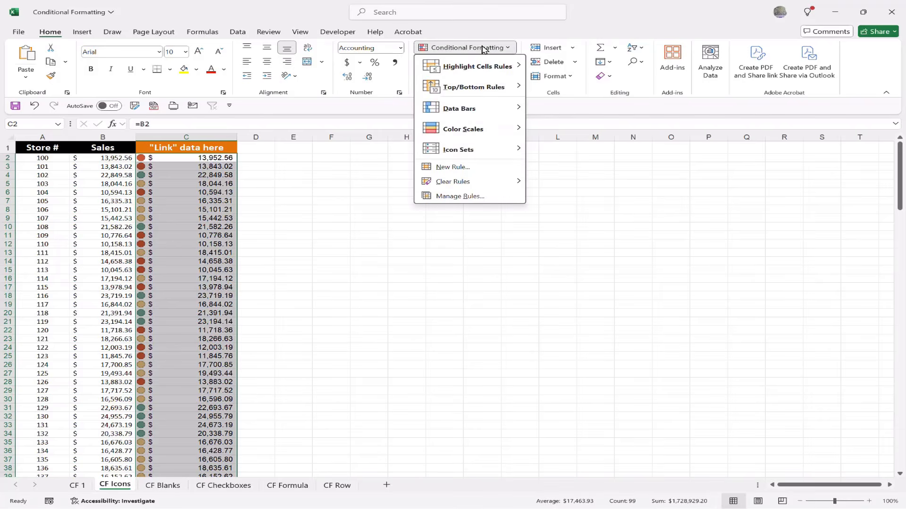
pyautogui.click(453, 196)
pyautogui.click(391, 168)
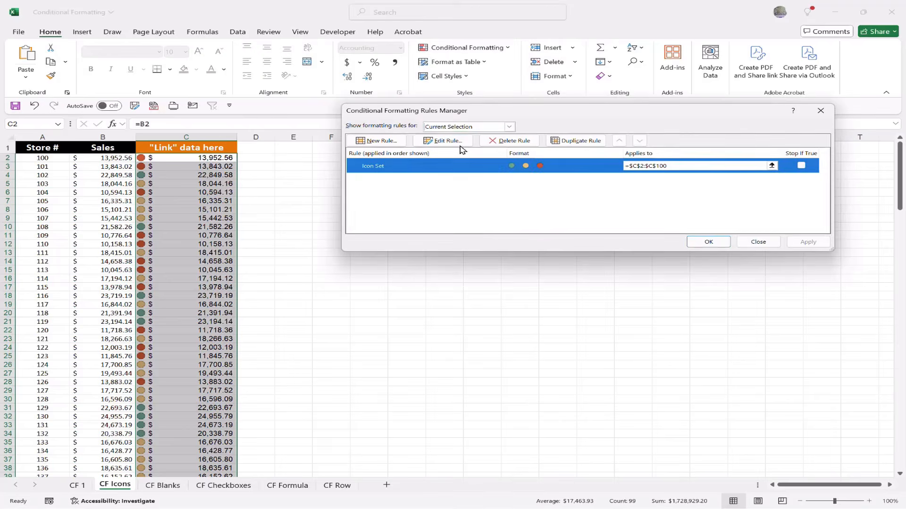
pyautogui.click(444, 141)
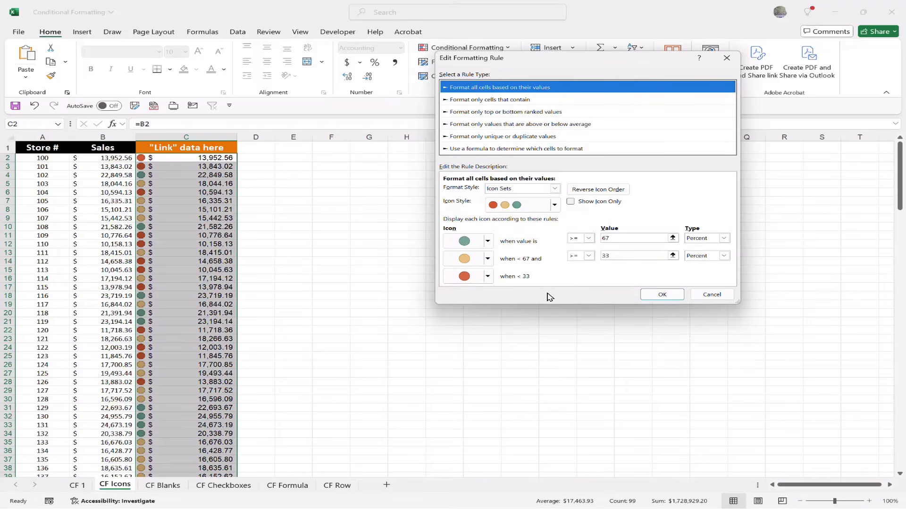
pyautogui.click(488, 242)
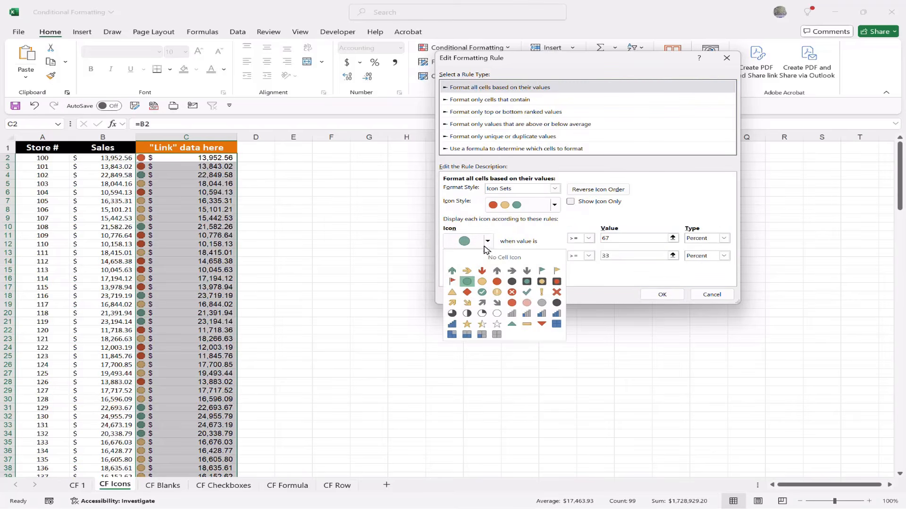
pyautogui.click(452, 271)
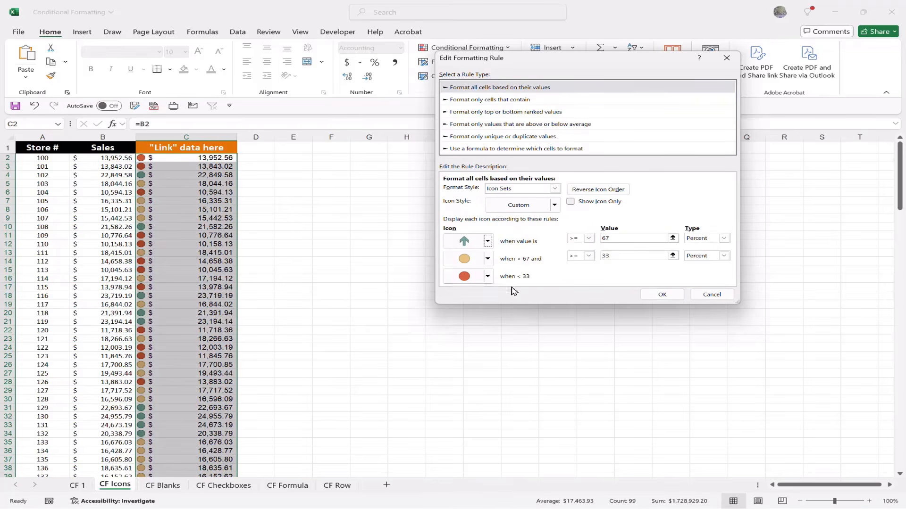
pyautogui.click(489, 277)
pyautogui.click(557, 332)
# Set the icon set rule to Show Icon Only and apply the edited rule to the linked data column
pyautogui.click(724, 238)
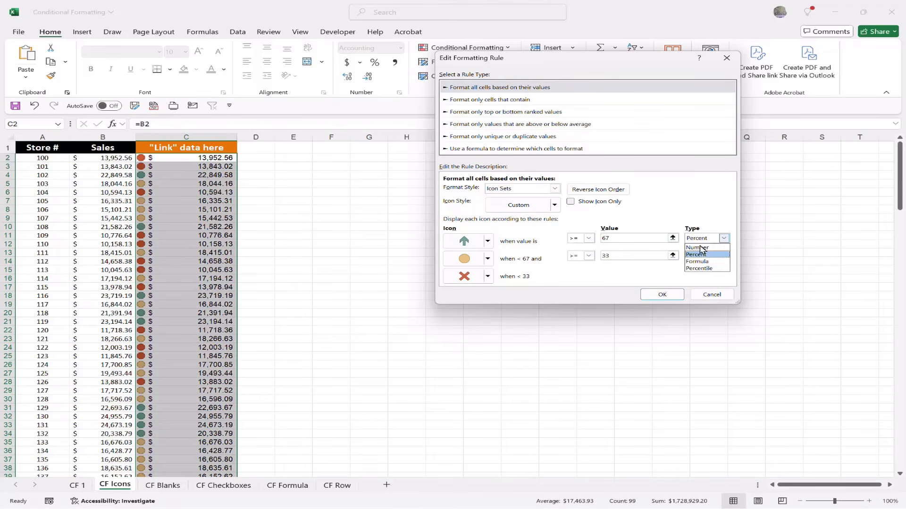
pyautogui.click(684, 202)
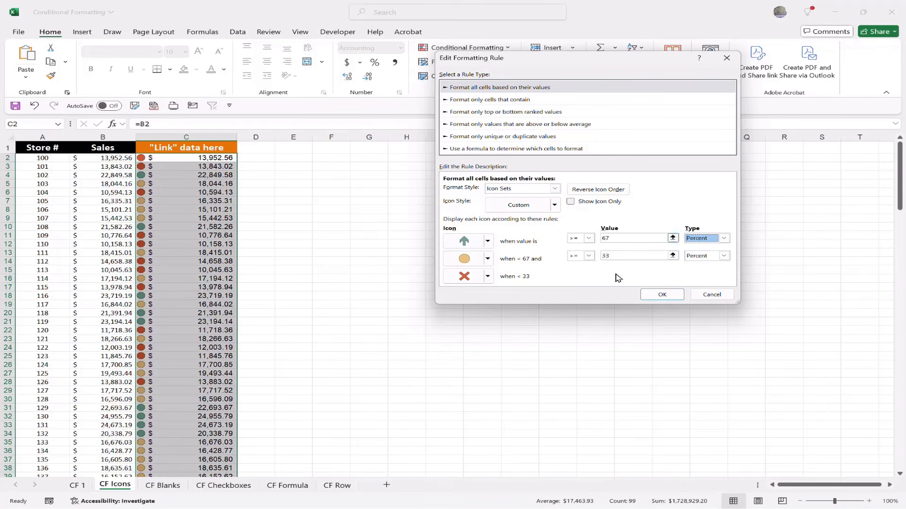
pyautogui.click(571, 201)
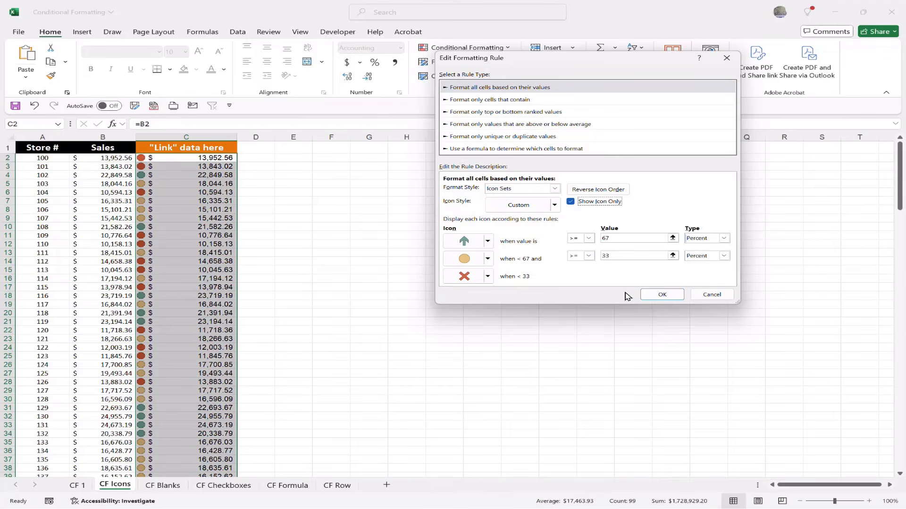
pyautogui.click(662, 295)
pyautogui.click(703, 240)
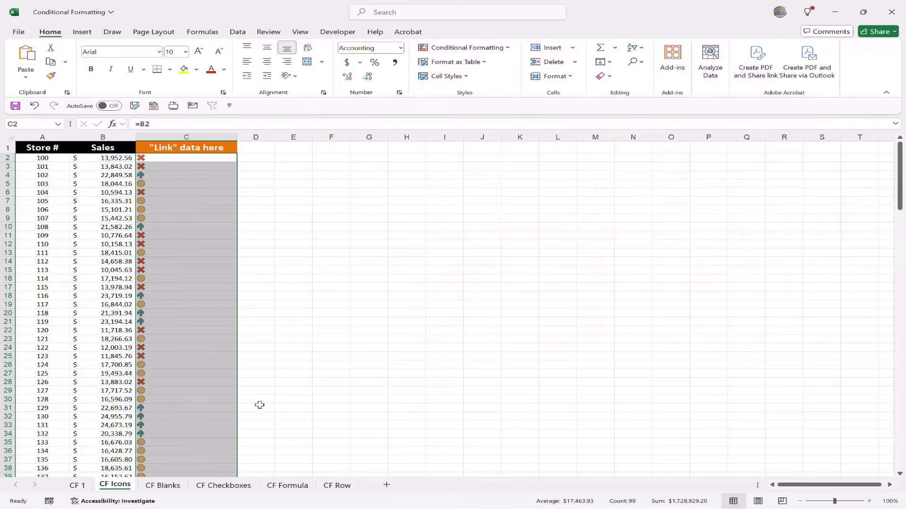
pyautogui.click(214, 296)
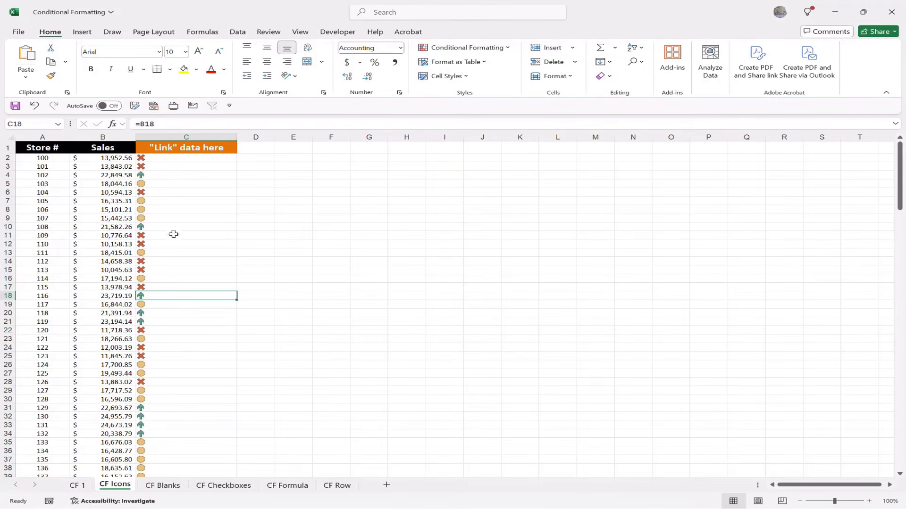
# Change the Sales value for store 100 in cell B2 to 22000
pyautogui.click(106, 159)
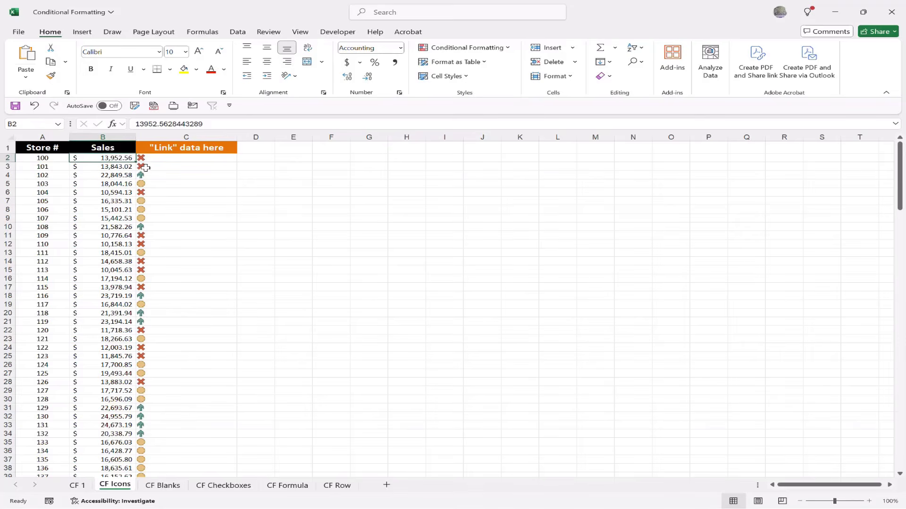
pyautogui.write('22')
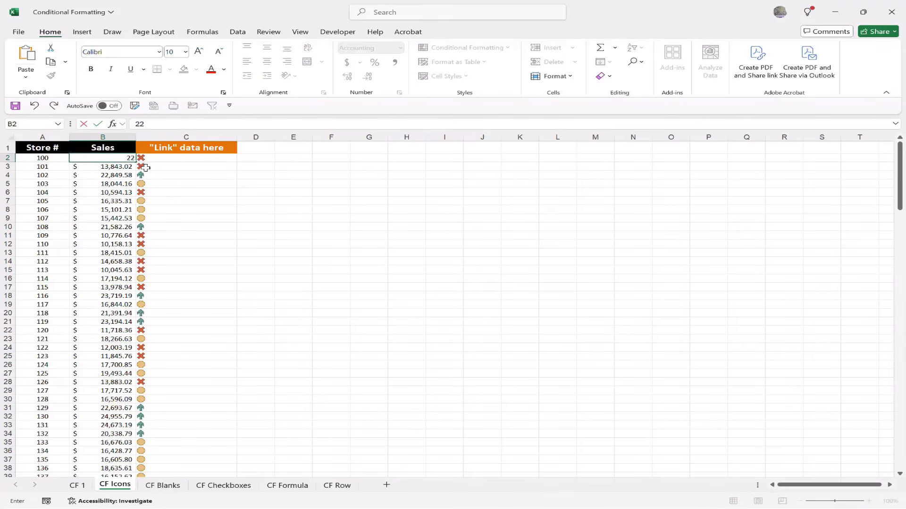
pyautogui.write('000')
pyautogui.press('Return')
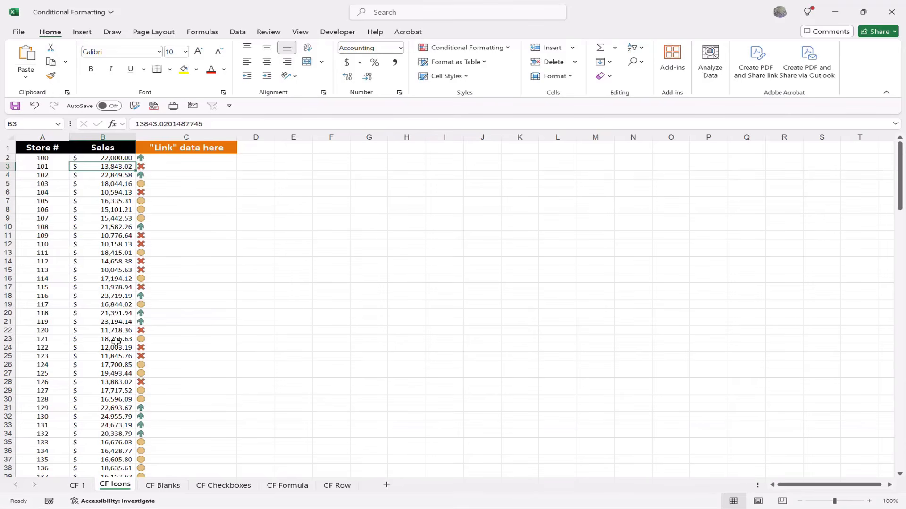
# On the CF Blanks sheet, start a new formatting rule for B2:G16 that formats only cells with Blanks
pyautogui.click(162, 486)
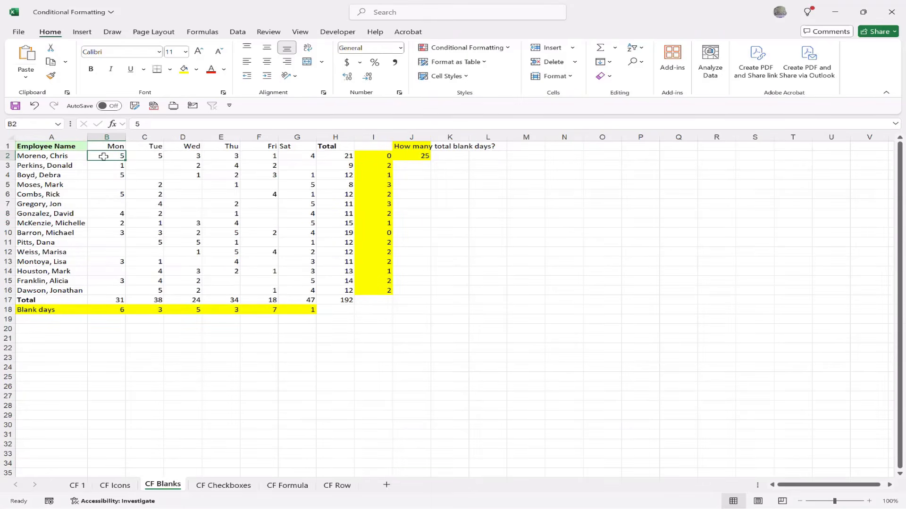
pyautogui.moveTo(108, 158); pyautogui.dragTo(281, 263)
pyautogui.moveTo(291, 285); pyautogui.dragTo(291, 287)
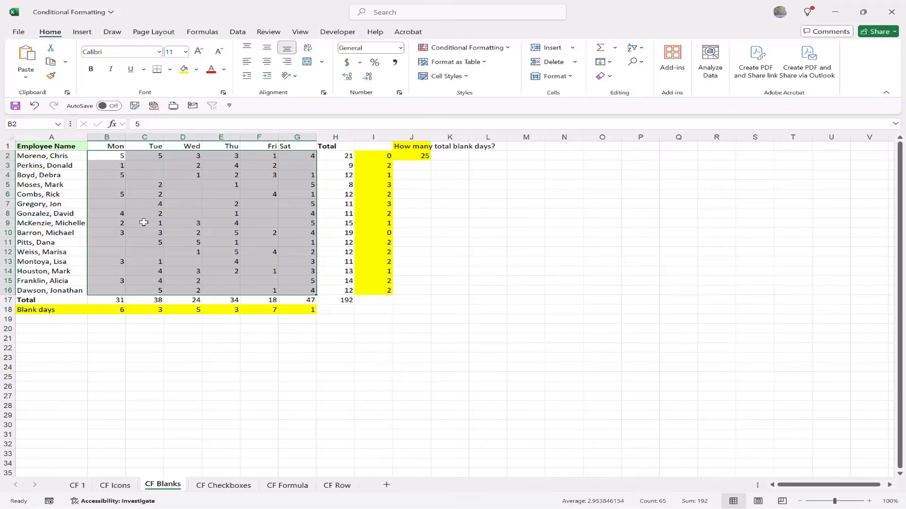
pyautogui.click(473, 53)
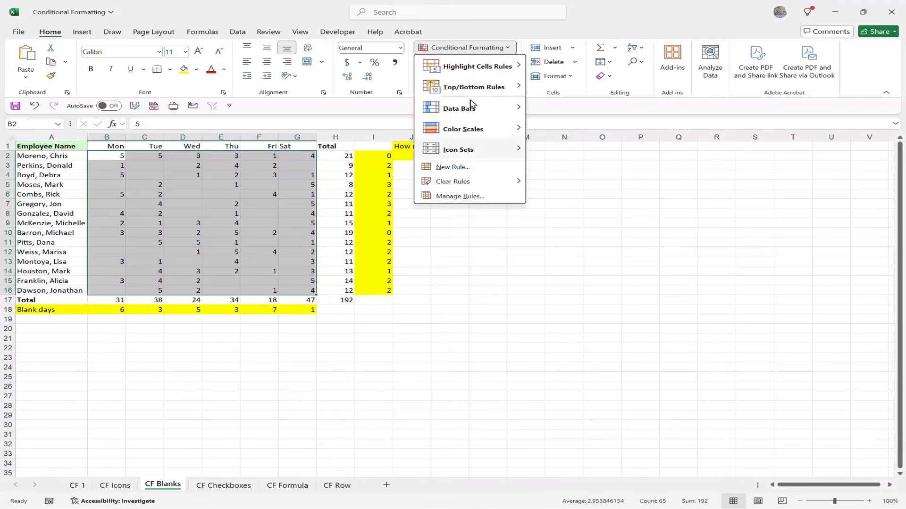
pyautogui.moveTo(470, 92)
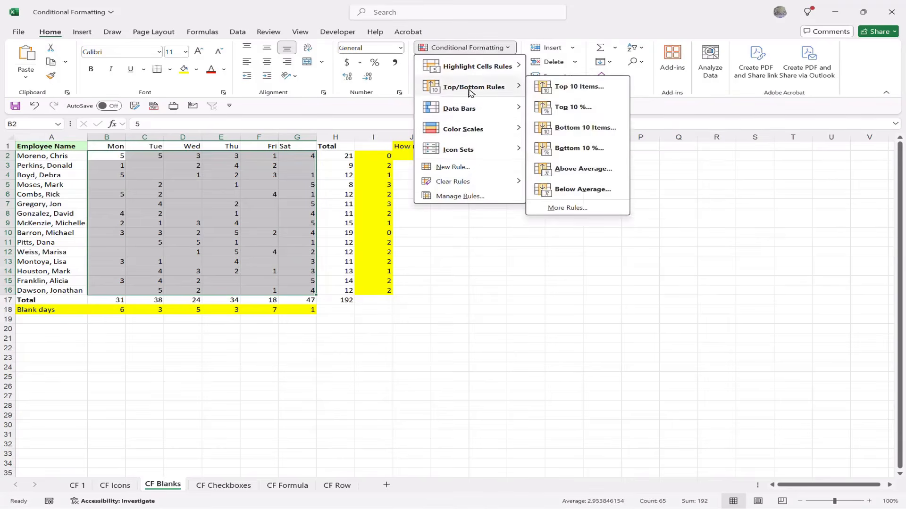
pyautogui.click(457, 168)
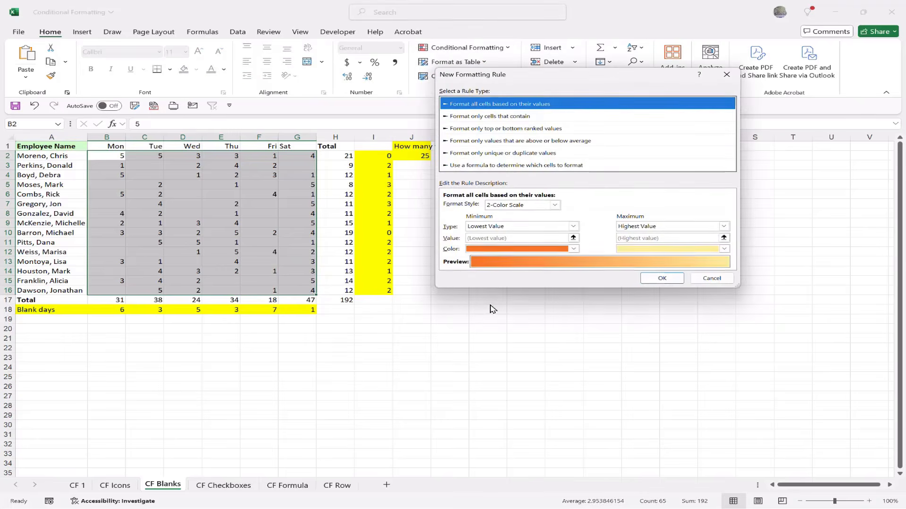
pyautogui.click(469, 118)
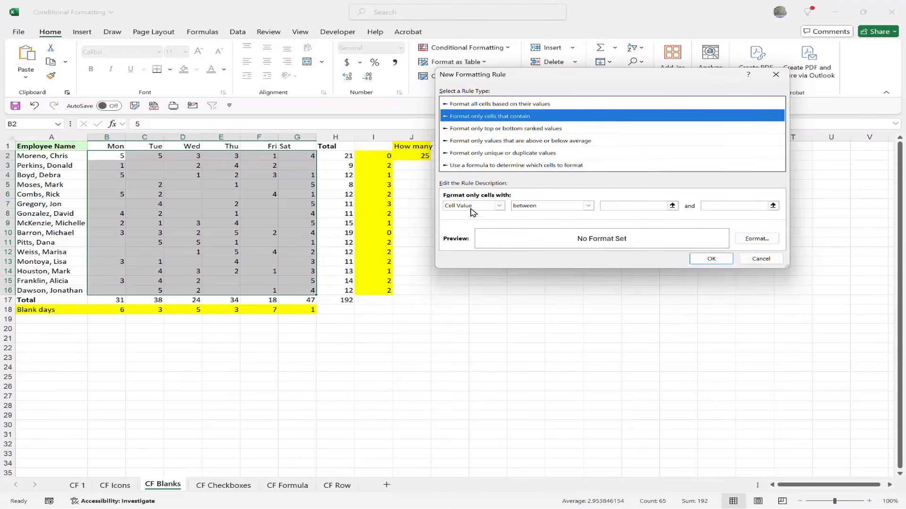
pyautogui.click(499, 207)
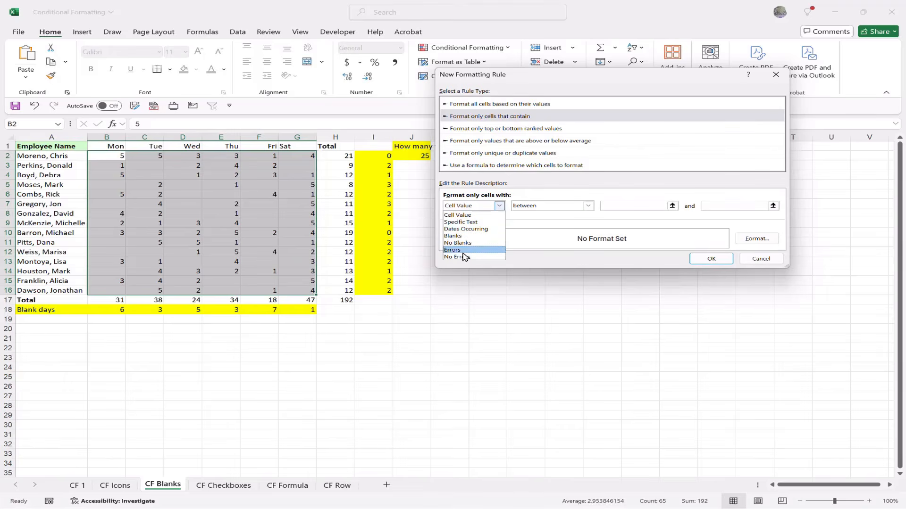
pyautogui.click(455, 235)
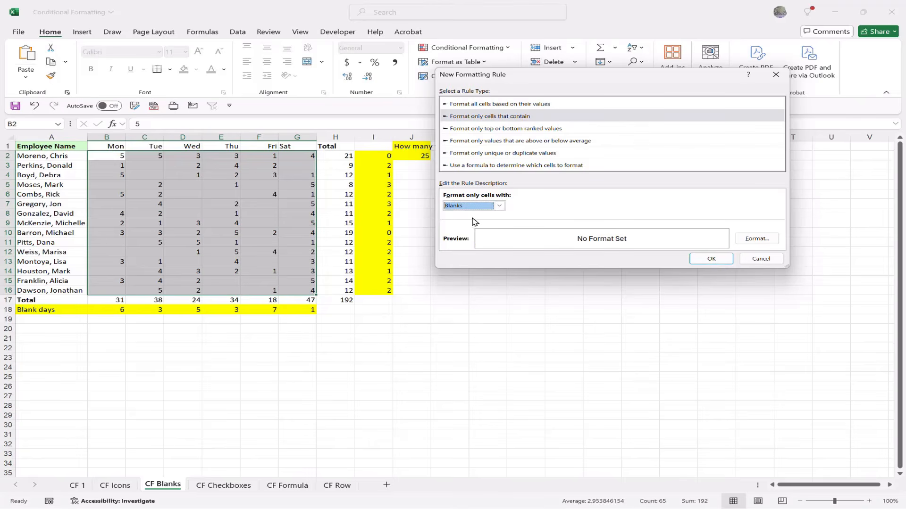
# Give the blank-cell rule a dark red fill and apply it to the selected range
pyautogui.click(747, 241)
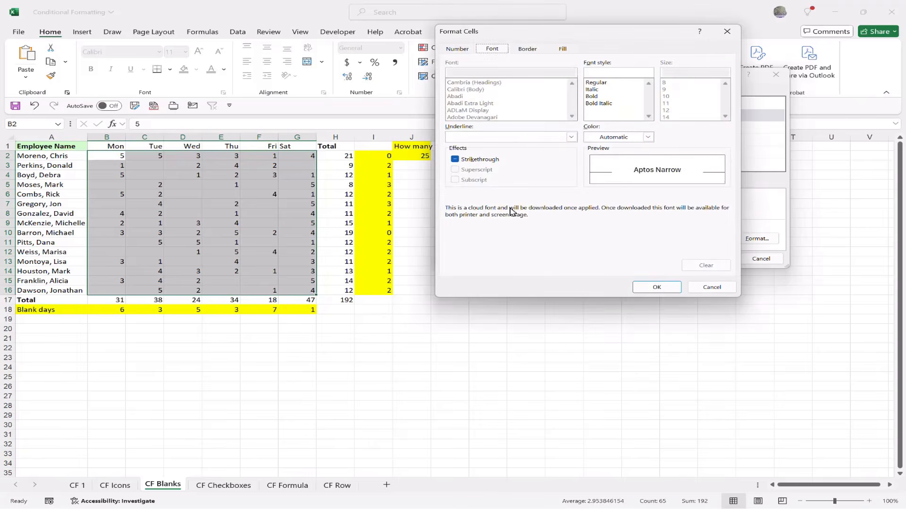
pyautogui.click(563, 48)
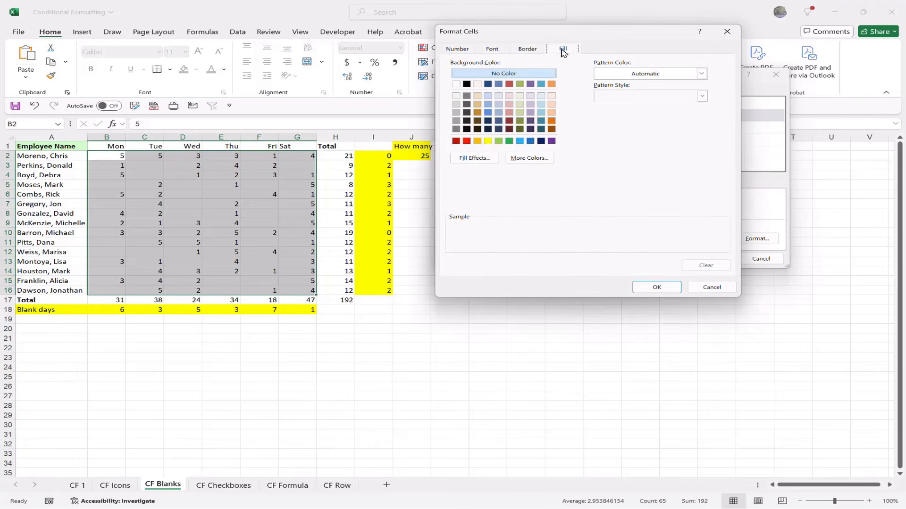
pyautogui.click(455, 142)
pyautogui.click(656, 287)
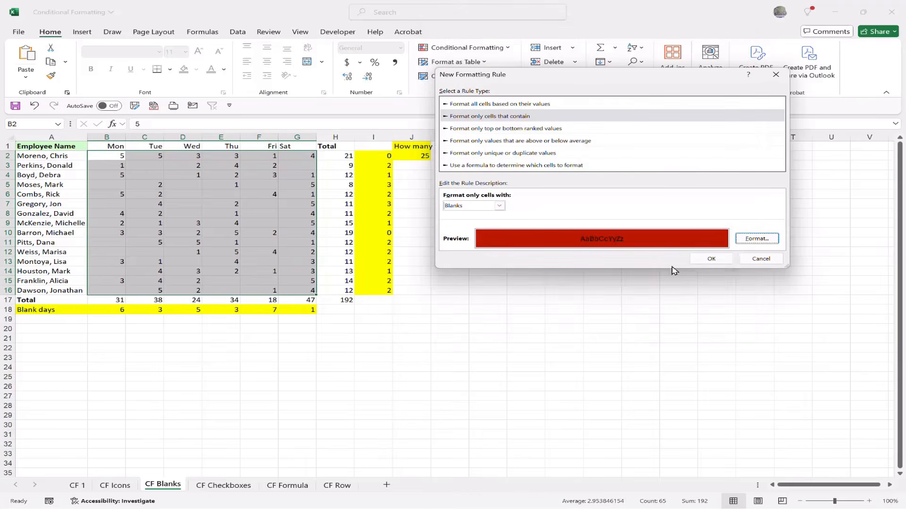
pyautogui.click(711, 259)
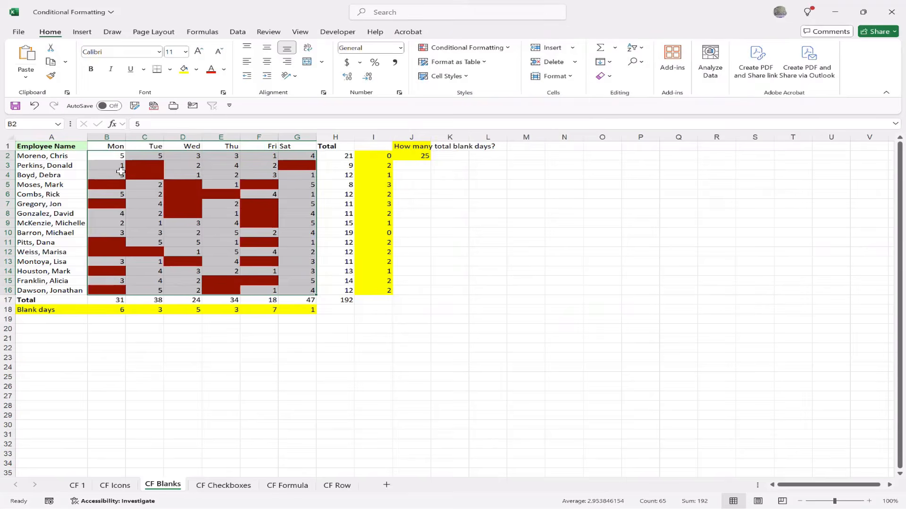
# Test the blank-cell rule by clearing the Monday values in B2:B4 and entering 3 in cell C3
pyautogui.moveTo(113, 155); pyautogui.dragTo(109, 175)
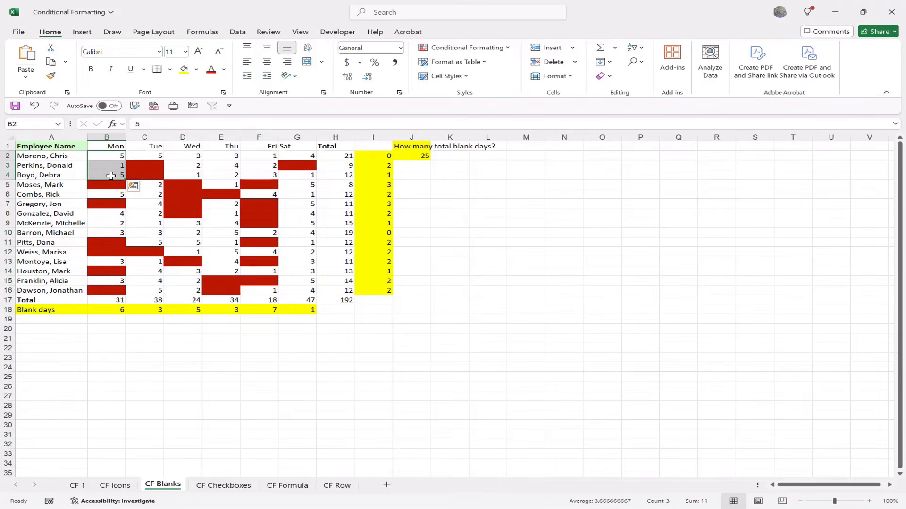
pyautogui.press('Delete')
pyautogui.click(151, 214)
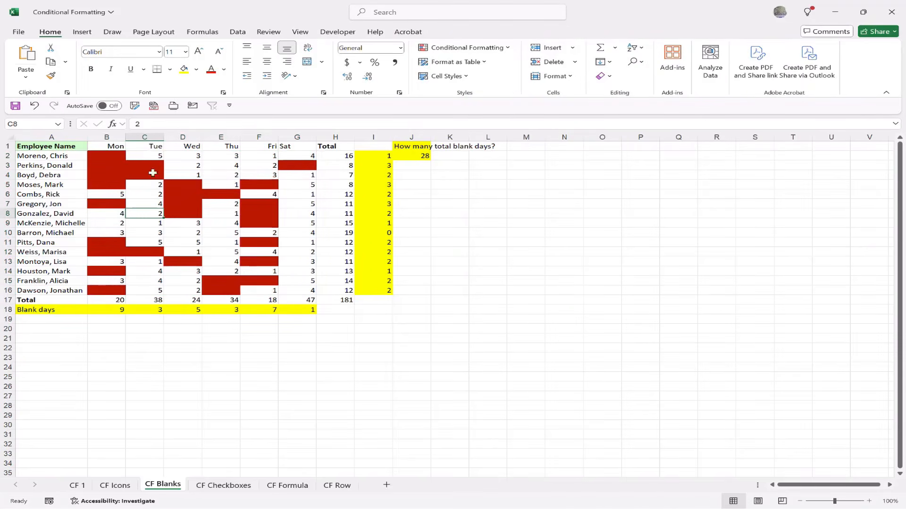
pyautogui.click(148, 166)
pyautogui.write('3')
pyautogui.press('Return')
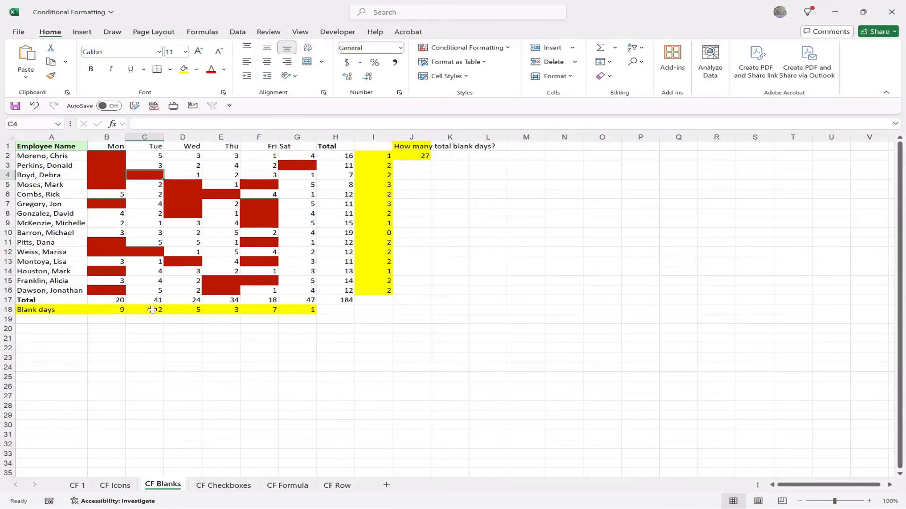
# Open the CF Checkboxes sheet and try the Completed? checkboxes in A2 and A3, leaving both unchecked
pyautogui.click(223, 485)
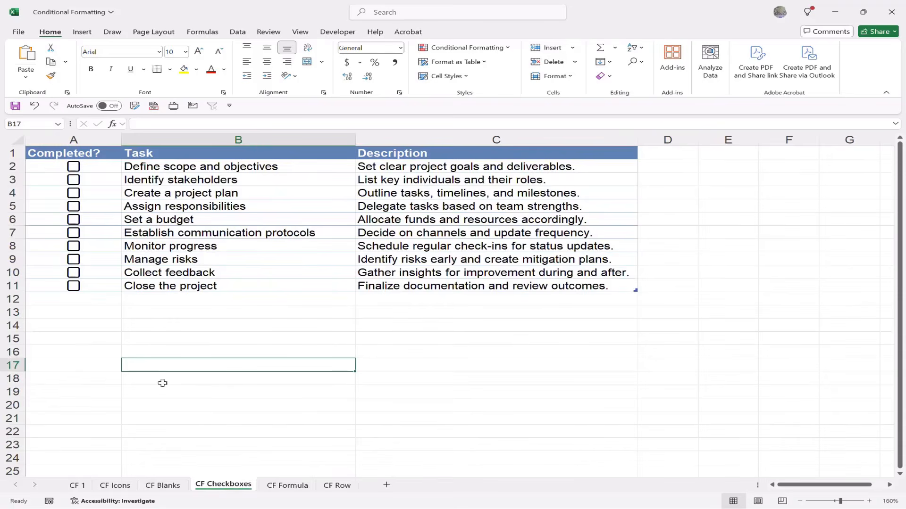
pyautogui.click(73, 167)
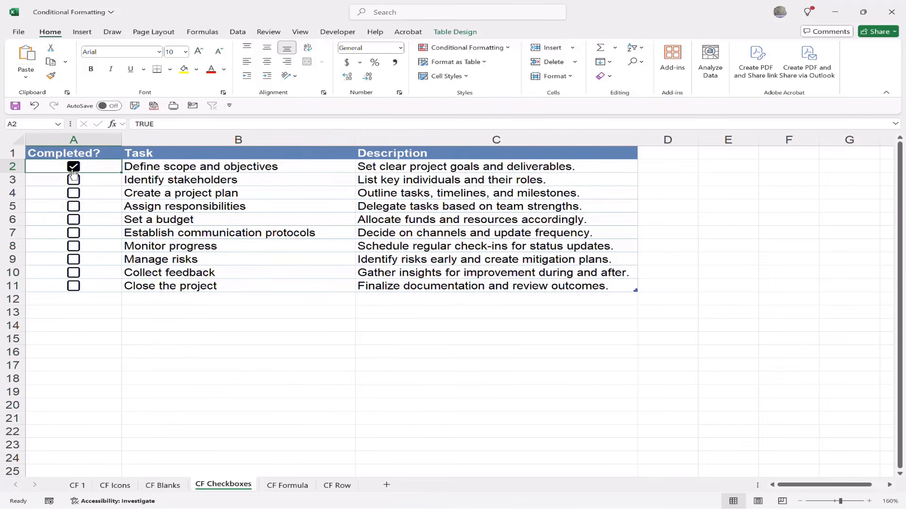
pyautogui.click(73, 167)
pyautogui.click(73, 180)
pyautogui.click(73, 179)
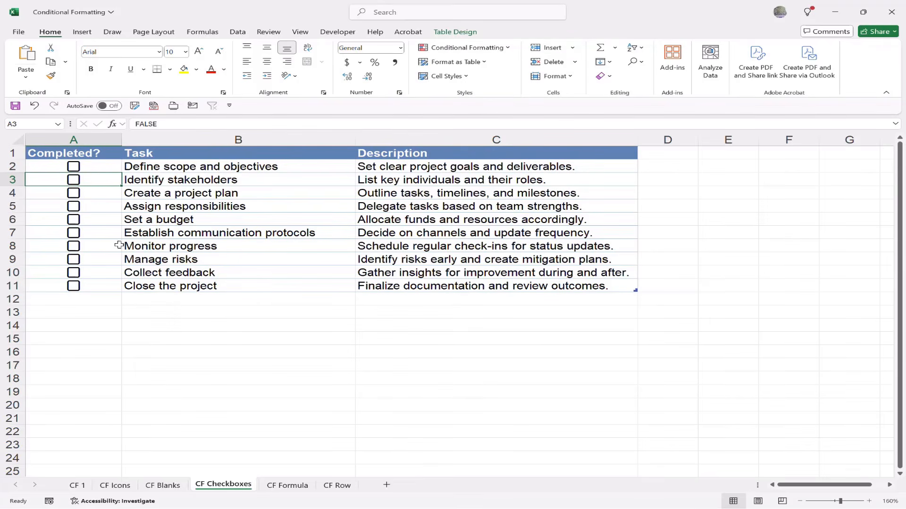
pyautogui.click(73, 167)
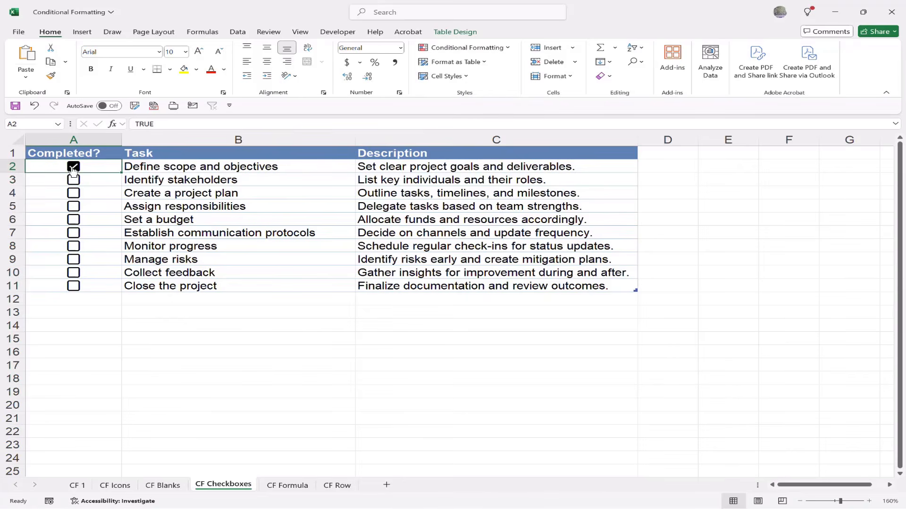
pyautogui.click(73, 168)
# Create a formula-based conditional formatting rule for the task rows A2:C11 with the formula =$A2=TRUE
pyautogui.moveTo(516, 285); pyautogui.dragTo(54, 169)
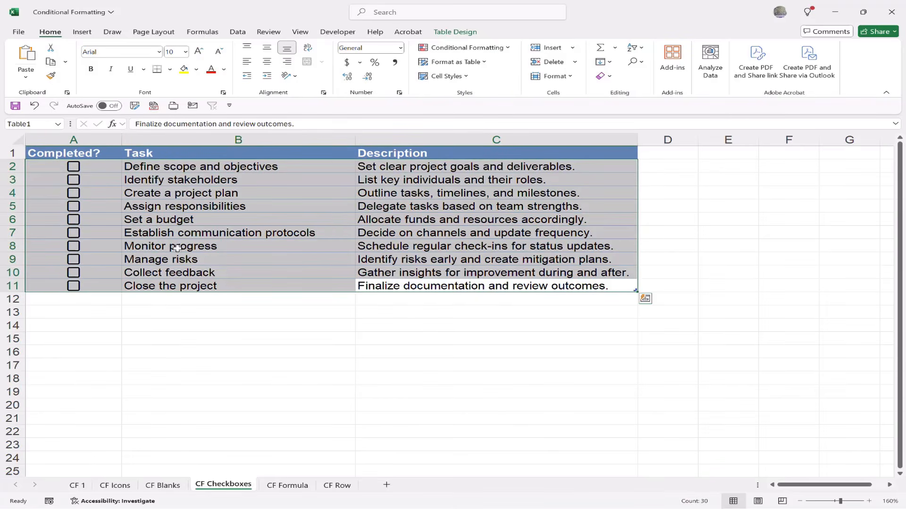
pyautogui.click(483, 47)
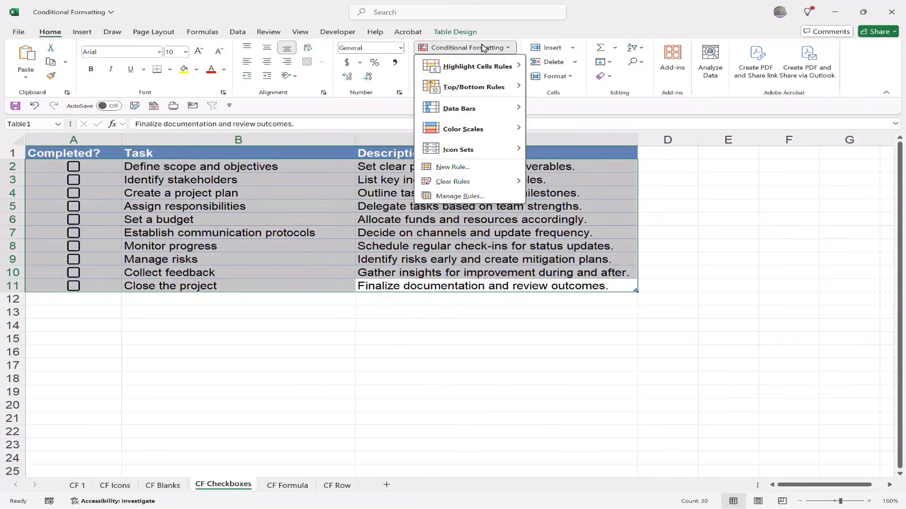
pyautogui.click(452, 168)
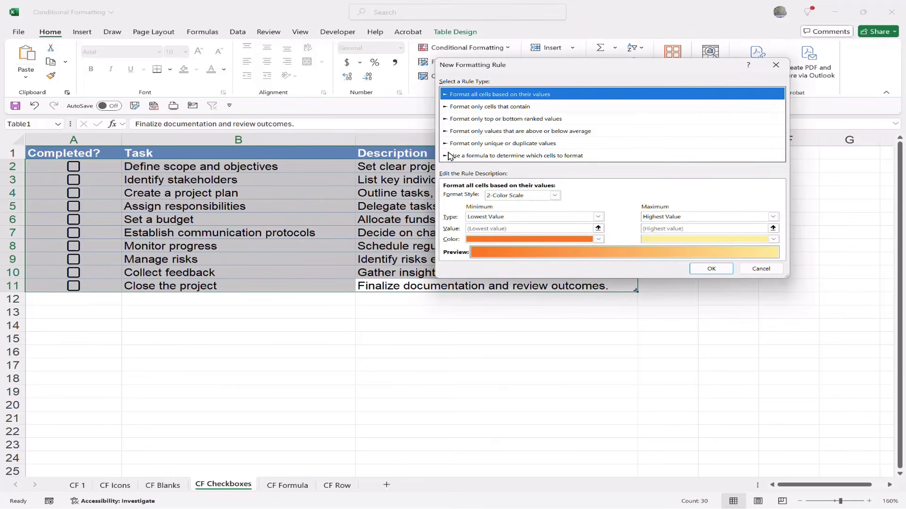
pyautogui.click(473, 156)
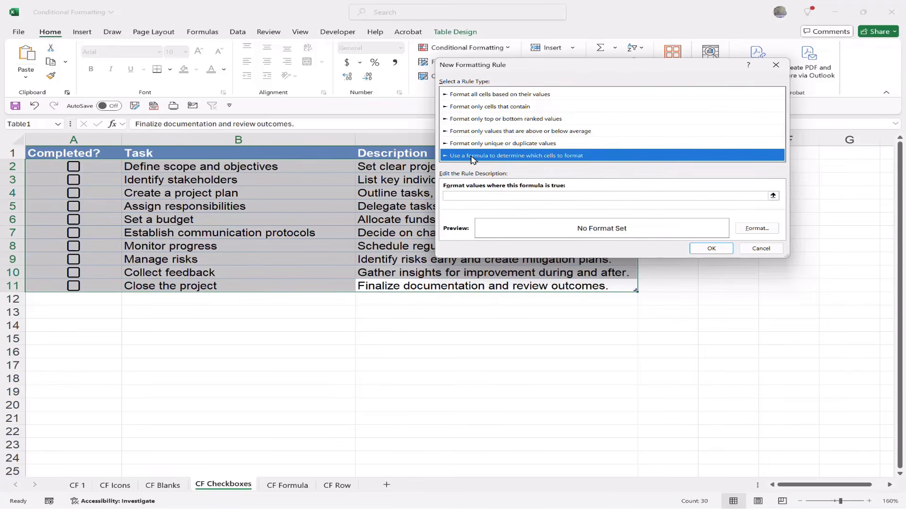
pyautogui.click(455, 197)
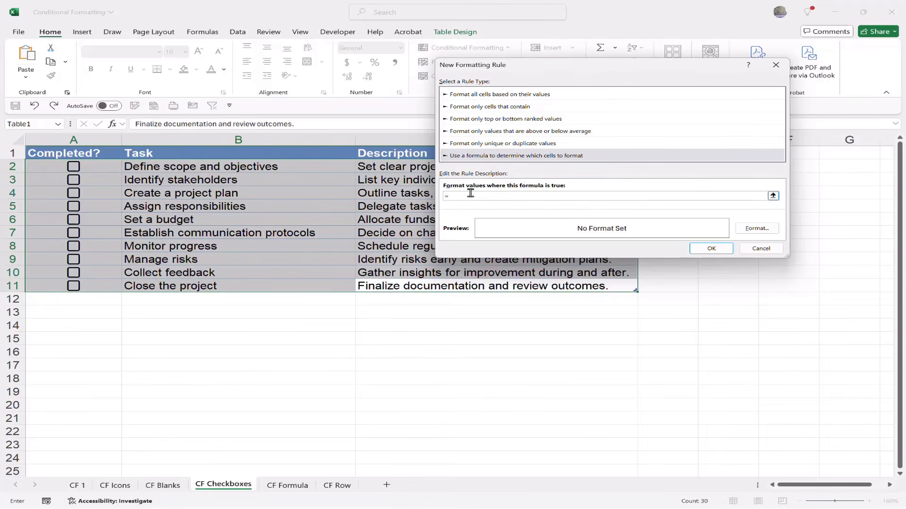
pyautogui.click(100, 173)
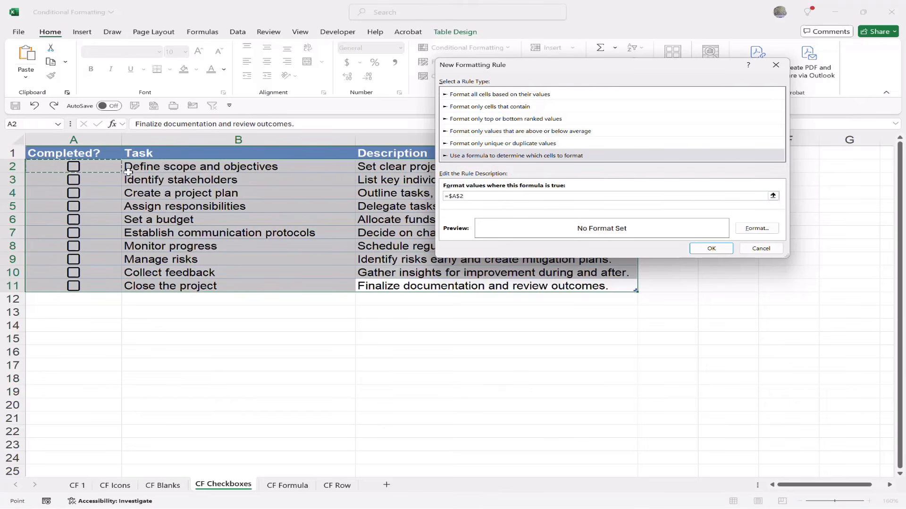
pyautogui.write('=TRUE')
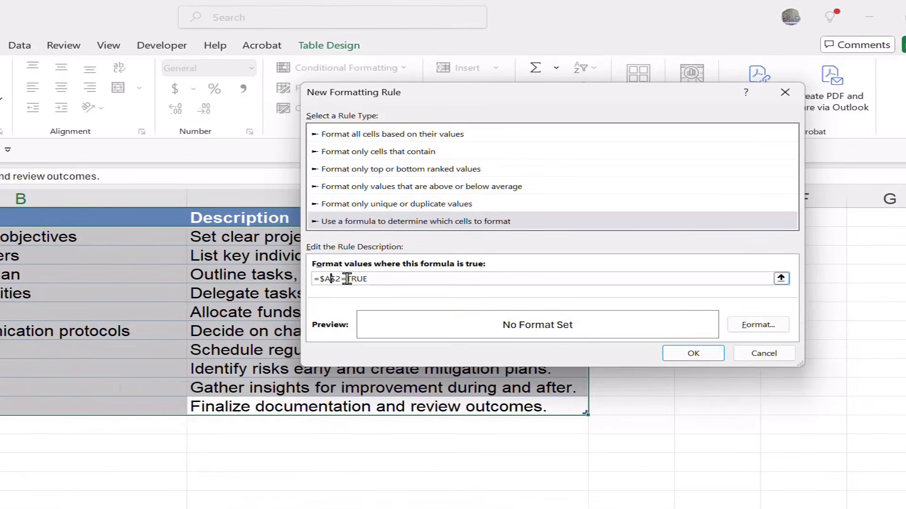
pyautogui.press('F4')
pyautogui.press('F4')
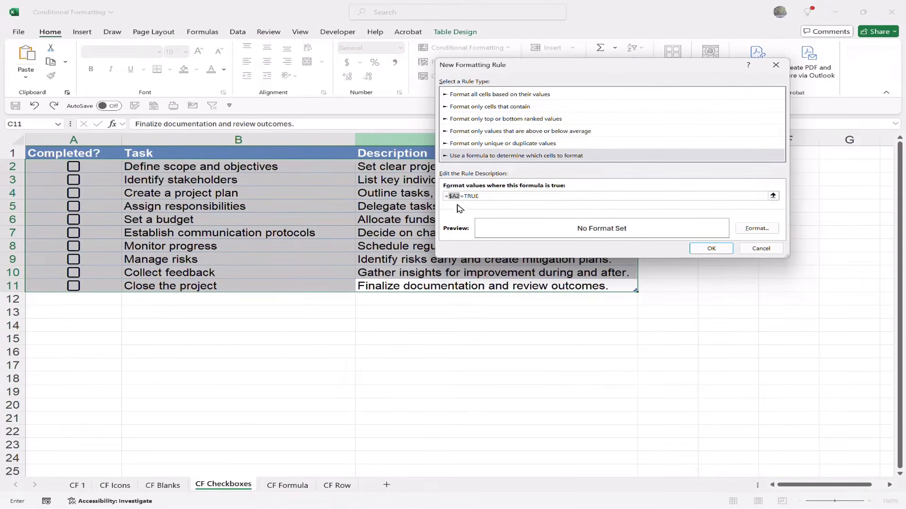
# Format the checkbox rule with strikethrough text and a light olive green fill, and apply it to the table
pyautogui.click(757, 228)
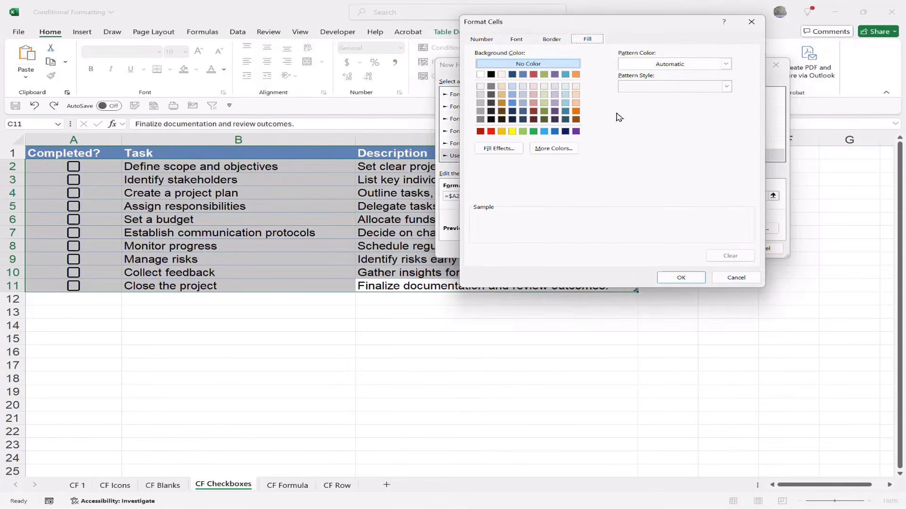
pyautogui.click(516, 39)
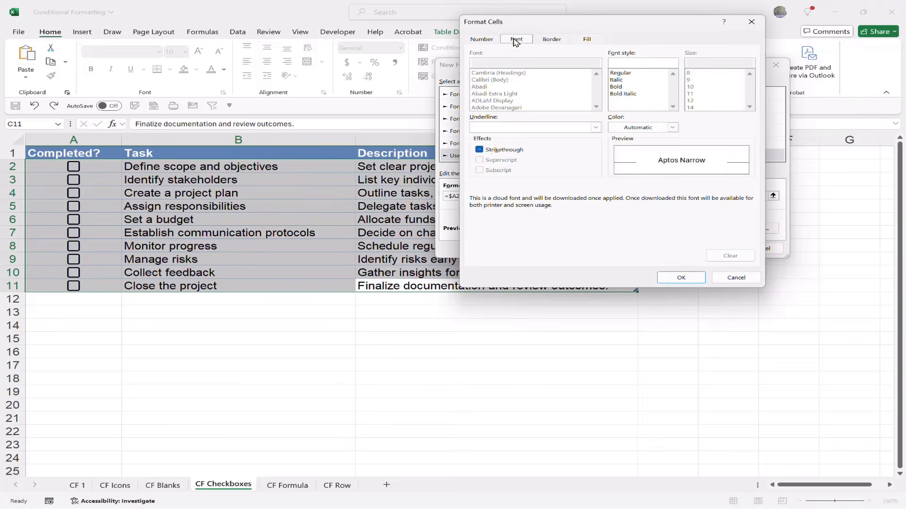
pyautogui.click(479, 150)
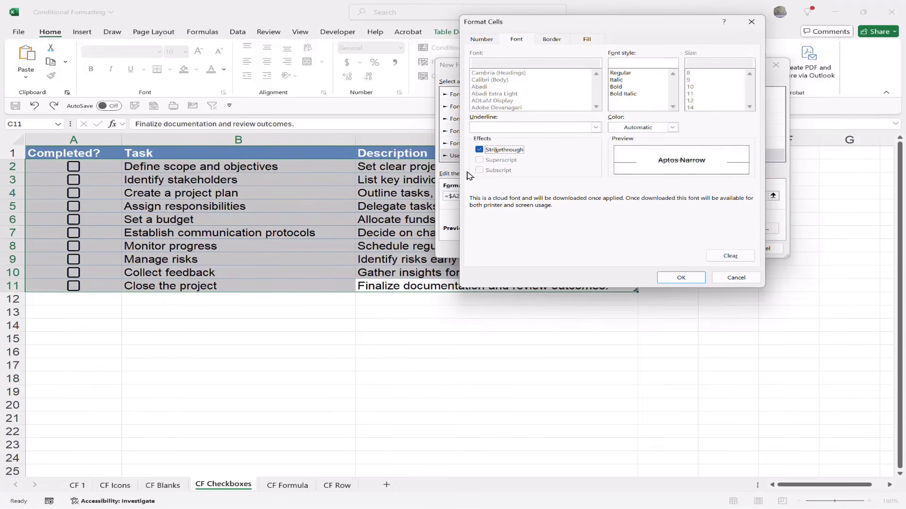
pyautogui.click(592, 39)
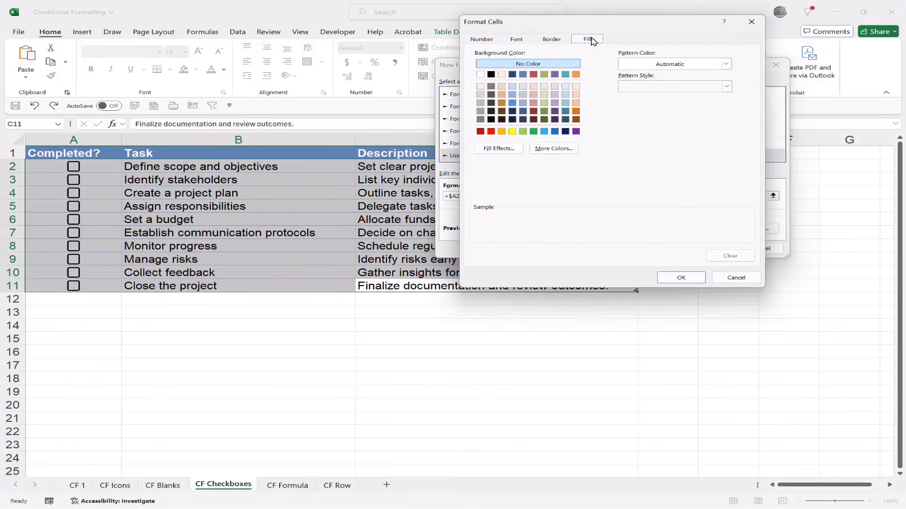
pyautogui.click(544, 94)
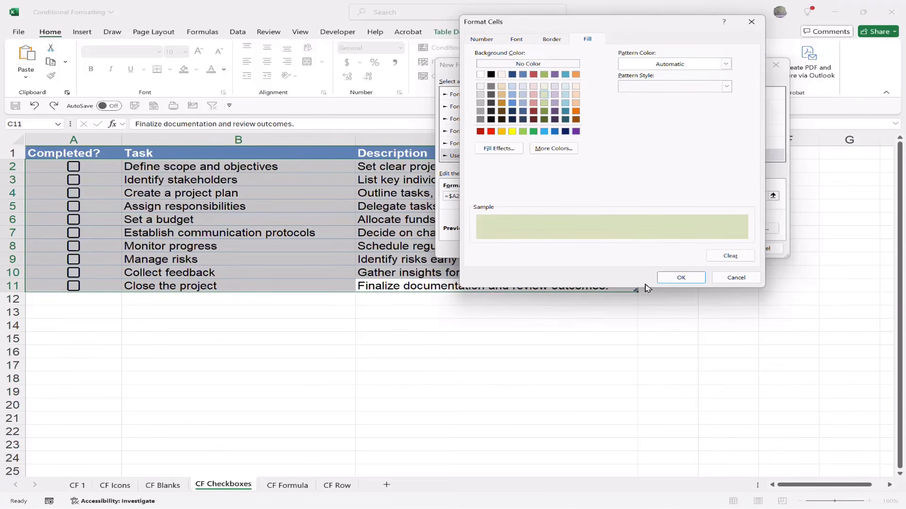
pyautogui.click(681, 278)
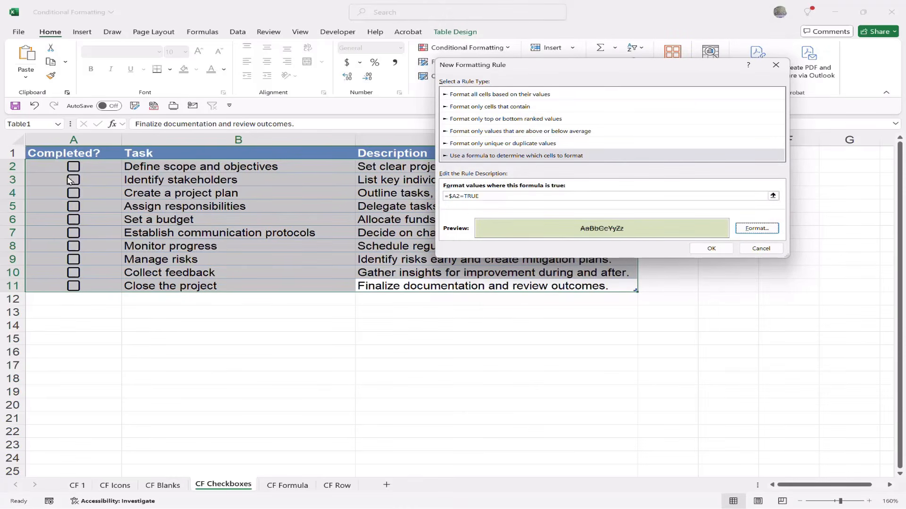
pyautogui.click(710, 249)
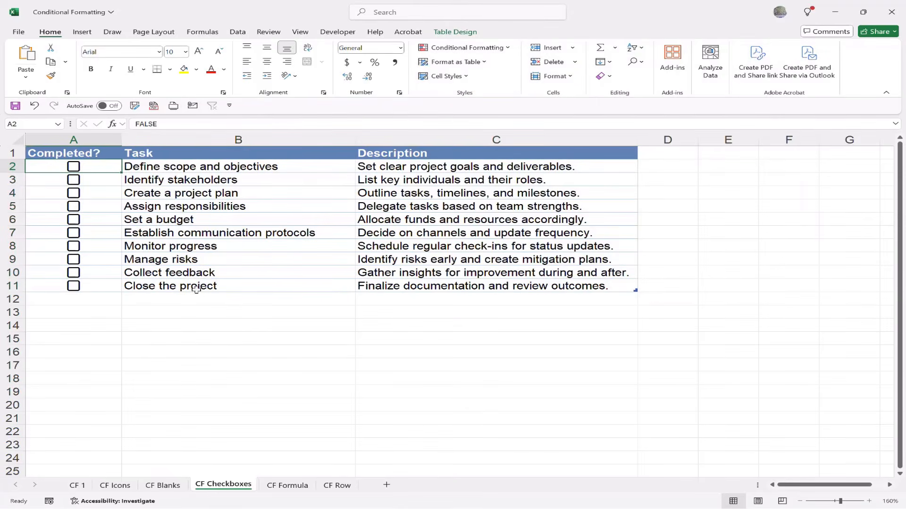
# Test the rule by checking the Completed? boxes in A2, A4, A6, A7 and A8
pyautogui.click(74, 167)
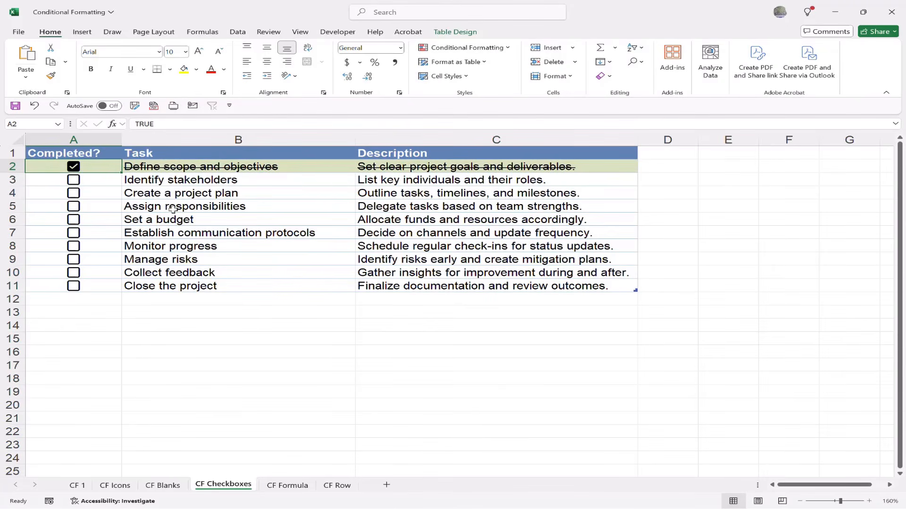
pyautogui.click(73, 193)
pyautogui.click(74, 219)
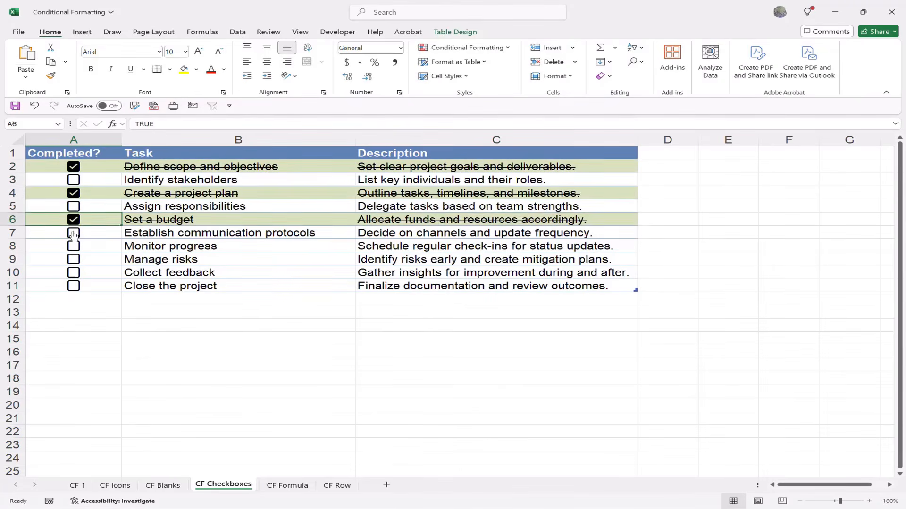
pyautogui.click(73, 233)
pyautogui.click(73, 245)
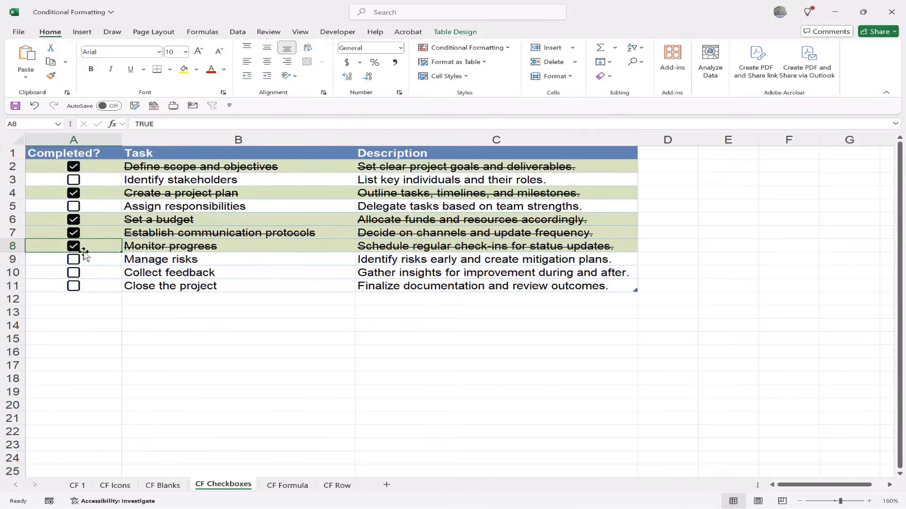
# Uncheck the Completed? boxes in A2, A4, A6, A7 and A8
pyautogui.click(74, 166)
pyautogui.click(73, 193)
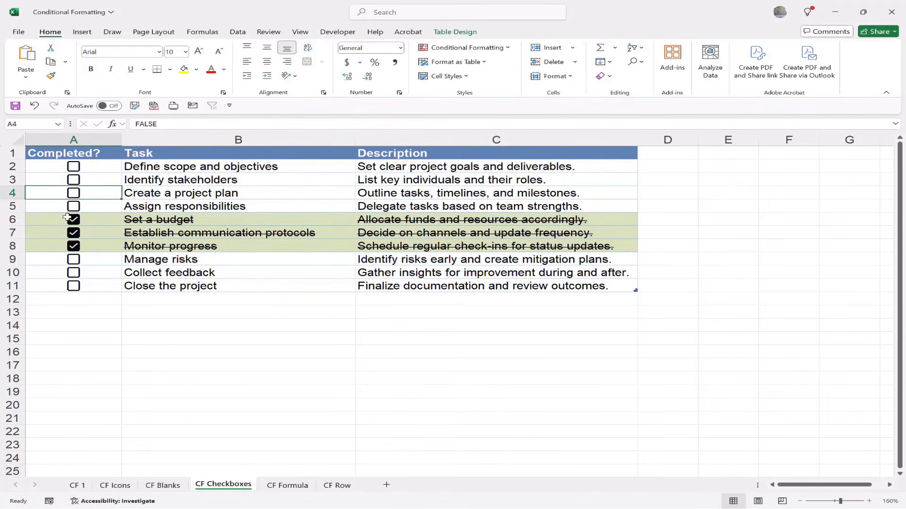
pyautogui.click(73, 219)
pyautogui.click(73, 233)
pyautogui.click(73, 249)
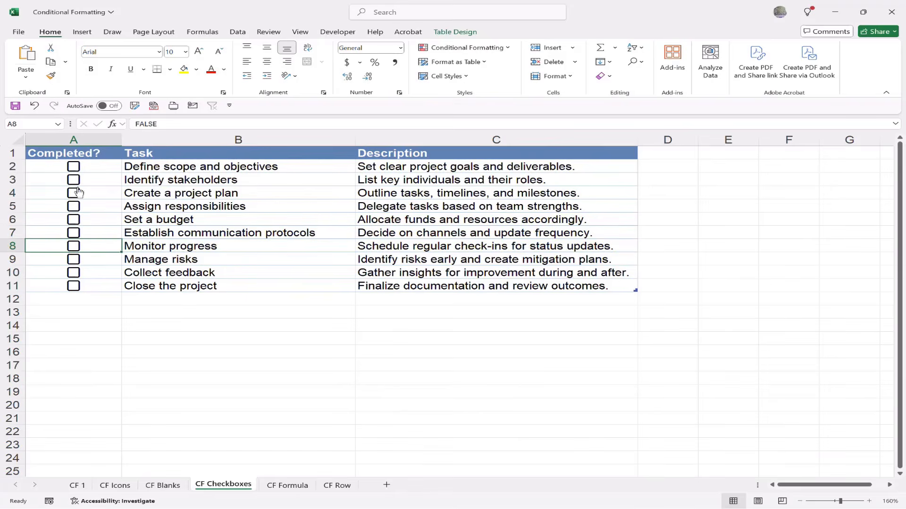
pyautogui.click(84, 32)
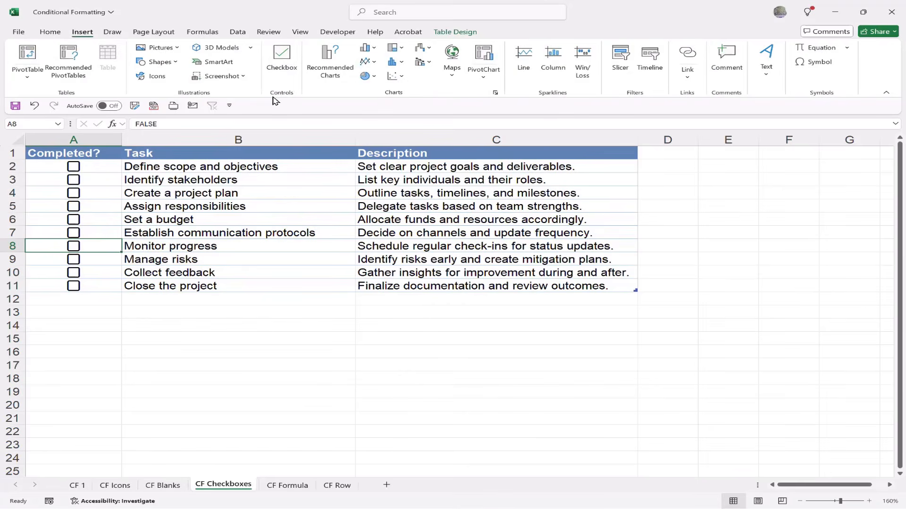
# On the CF Formula sheet, create a formula-based conditional formatting rule for B5:B16 with the formula =$B5>$B$1
pyautogui.click(288, 486)
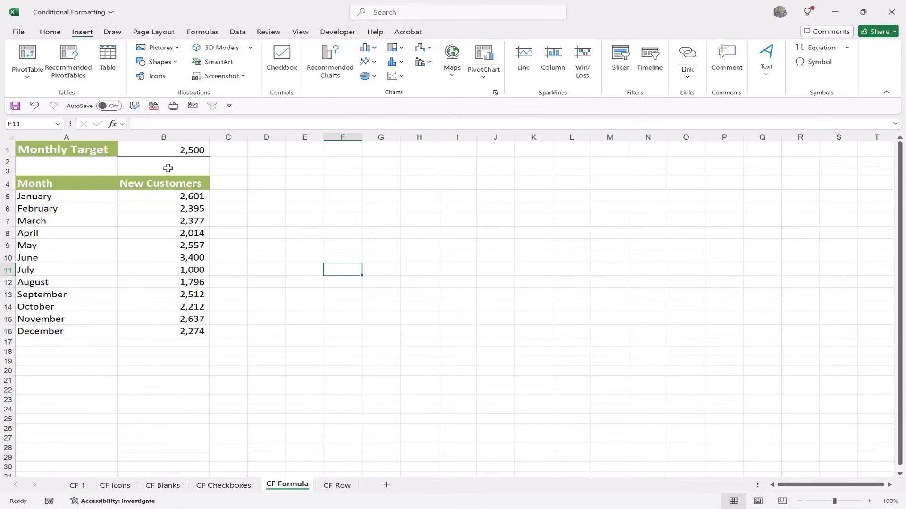
pyautogui.moveTo(173, 197); pyautogui.dragTo(186, 335)
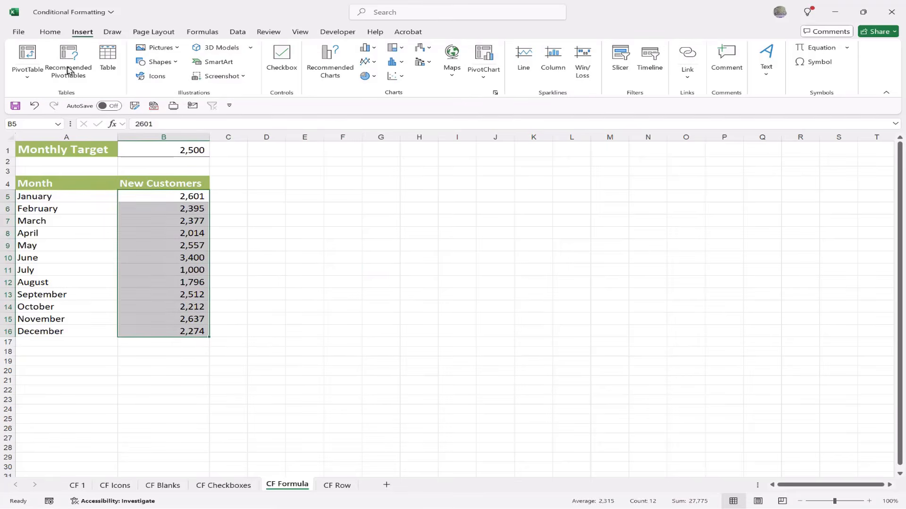
pyautogui.click(49, 32)
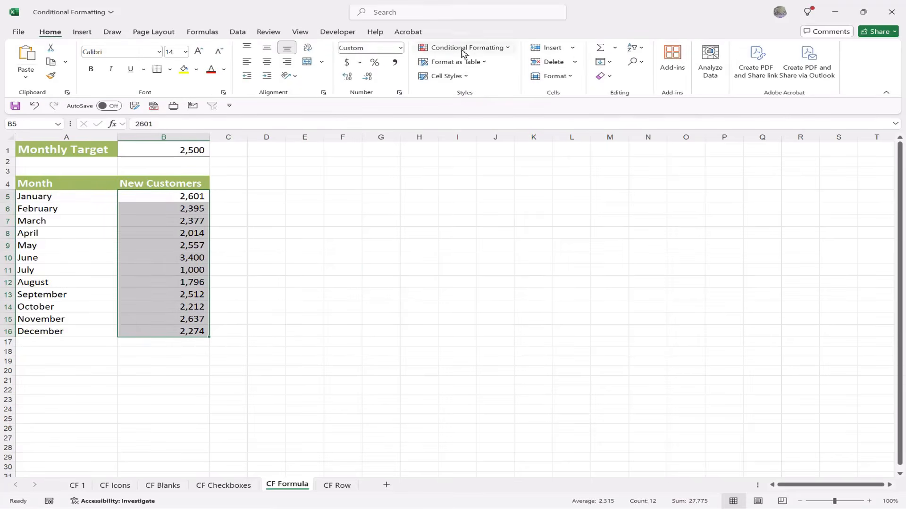
pyautogui.click(480, 48)
pyautogui.click(454, 165)
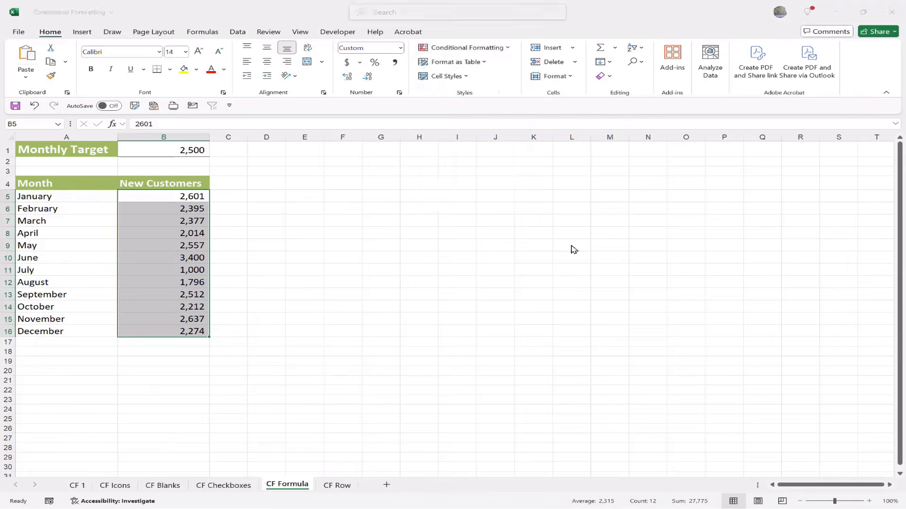
pyautogui.click(467, 146)
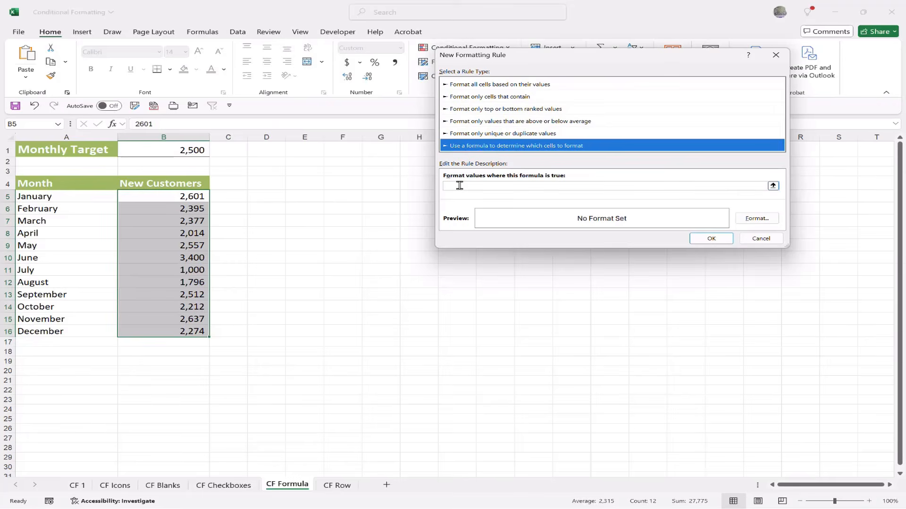
pyautogui.click(460, 186)
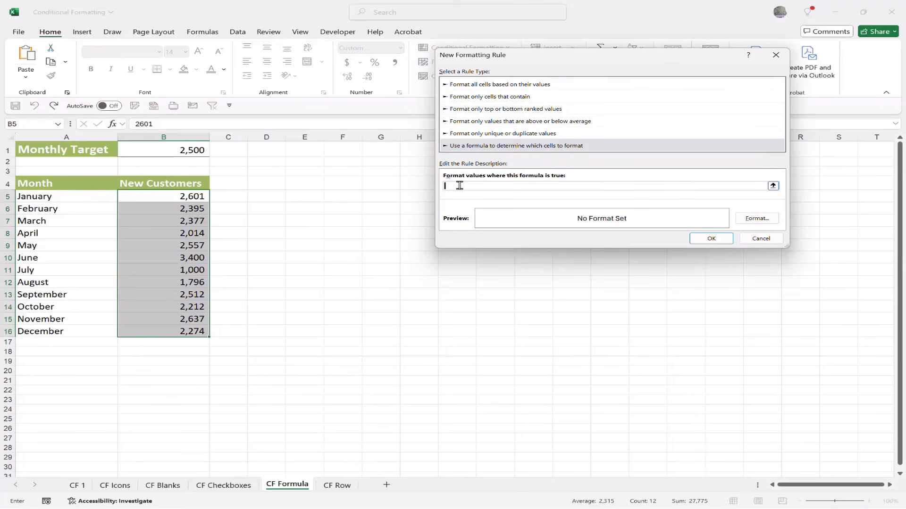
pyautogui.click(176, 198)
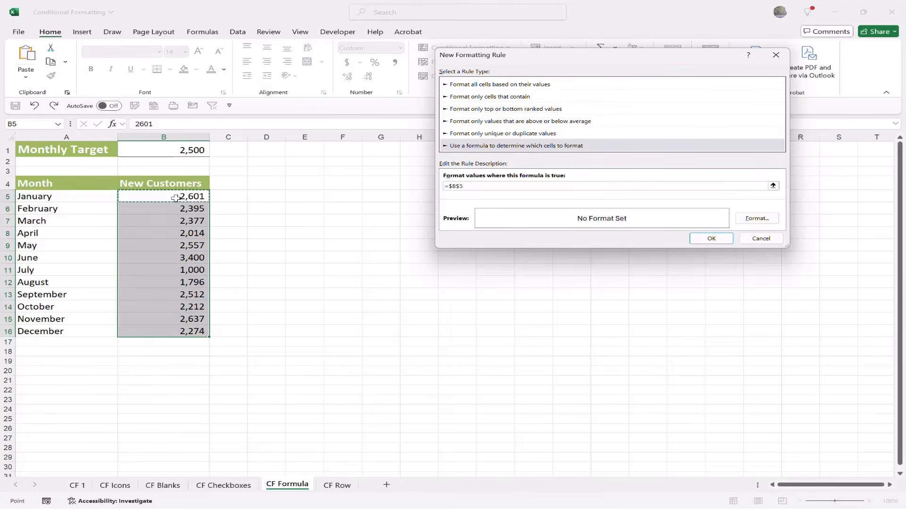
pyautogui.write('>')
pyautogui.click(181, 150)
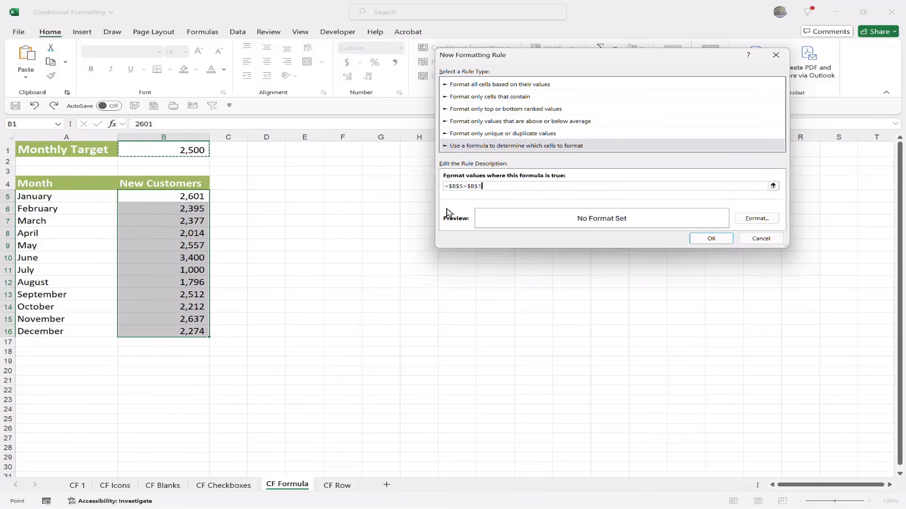
pyautogui.click(457, 185)
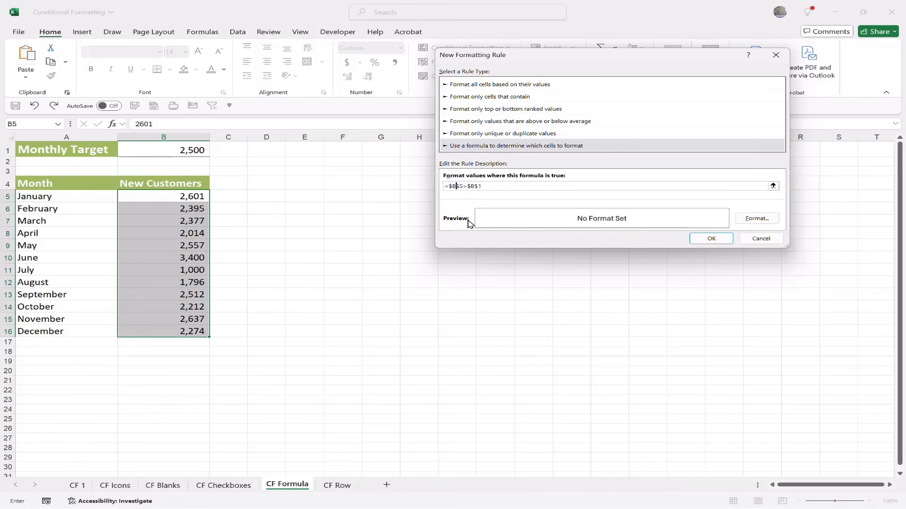
pyautogui.press('F4')
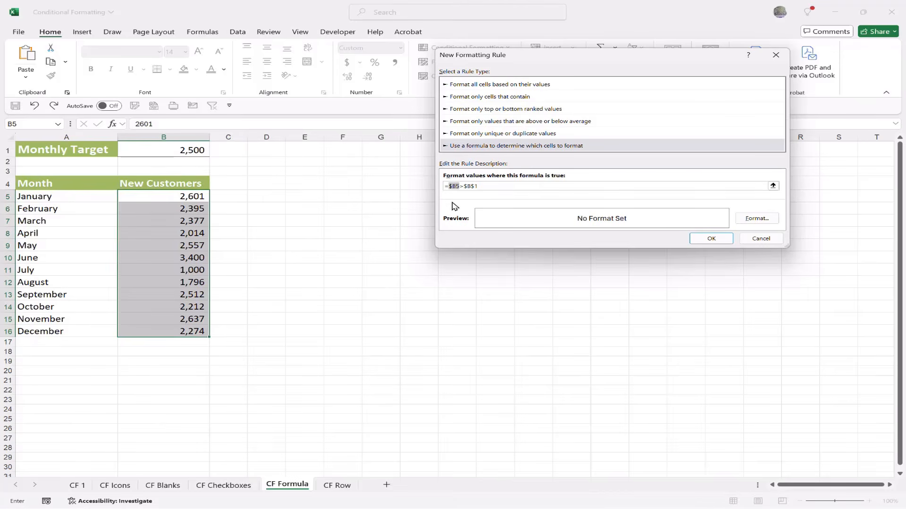
# Give the monthly target rule a light aqua blue fill and apply it to the New Customers values
pyautogui.click(756, 219)
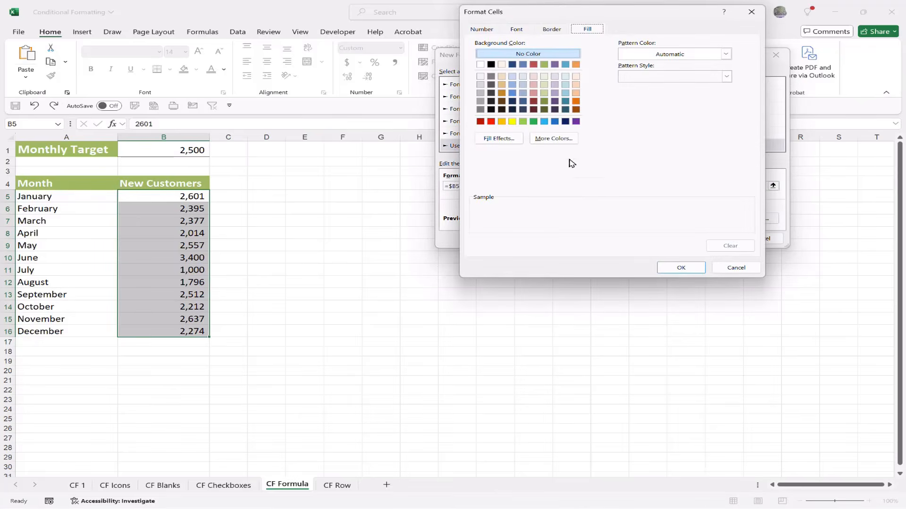
pyautogui.click(565, 86)
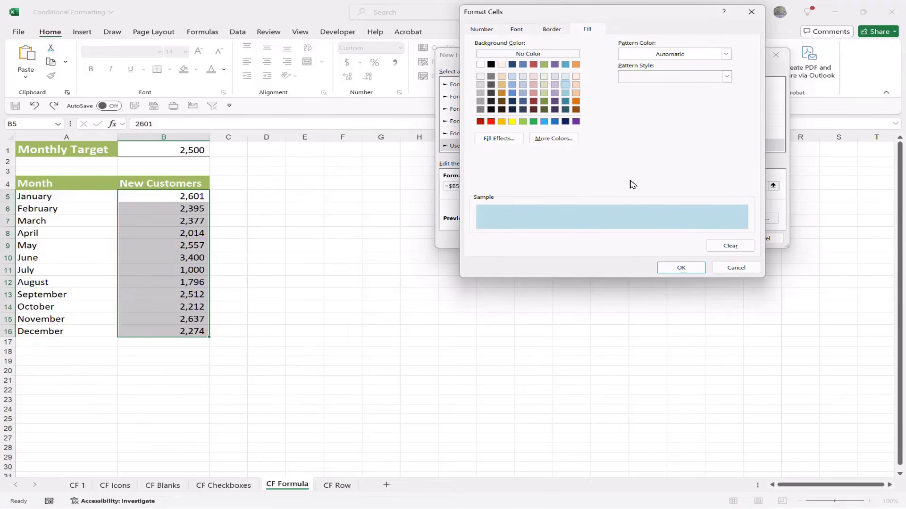
pyautogui.click(674, 268)
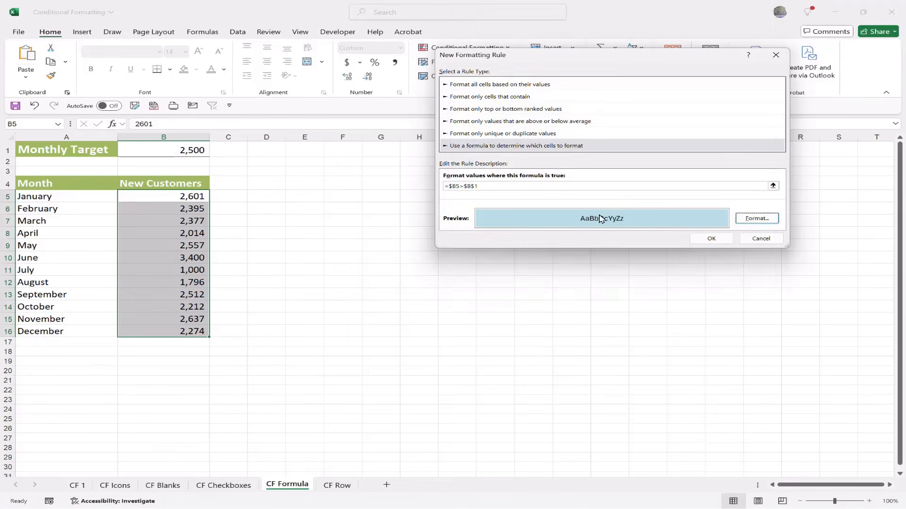
pyautogui.click(703, 235)
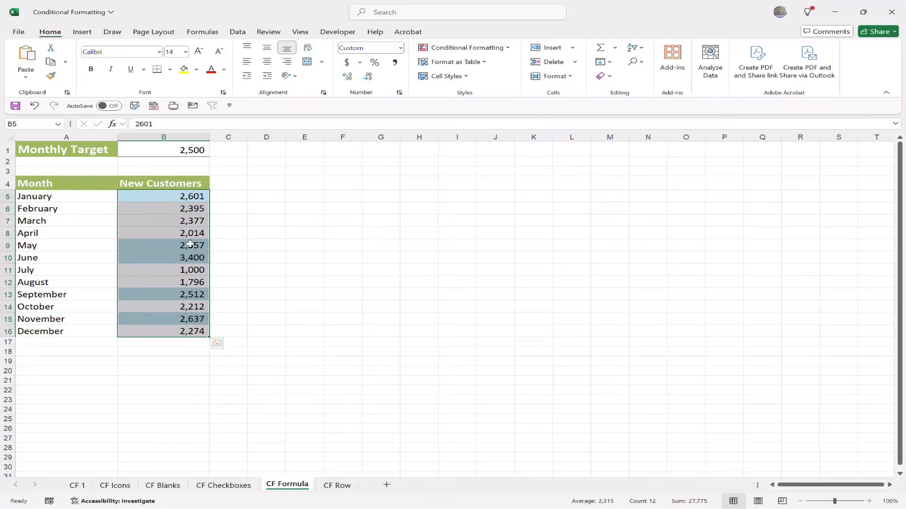
# Test the rule by changing February's New Customers value to 3000 and the Monthly Target in B1 to 2000
pyautogui.click(178, 208)
pyautogui.write('3000')
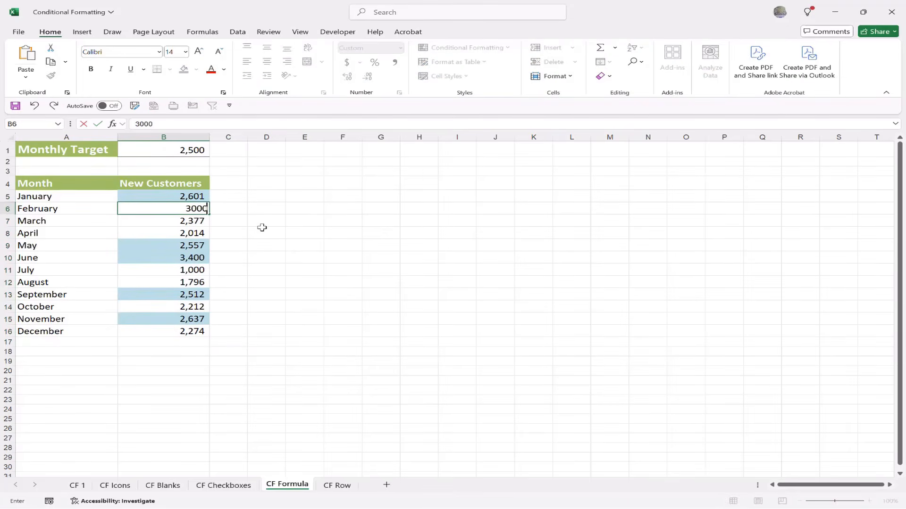
pyautogui.press('Return')
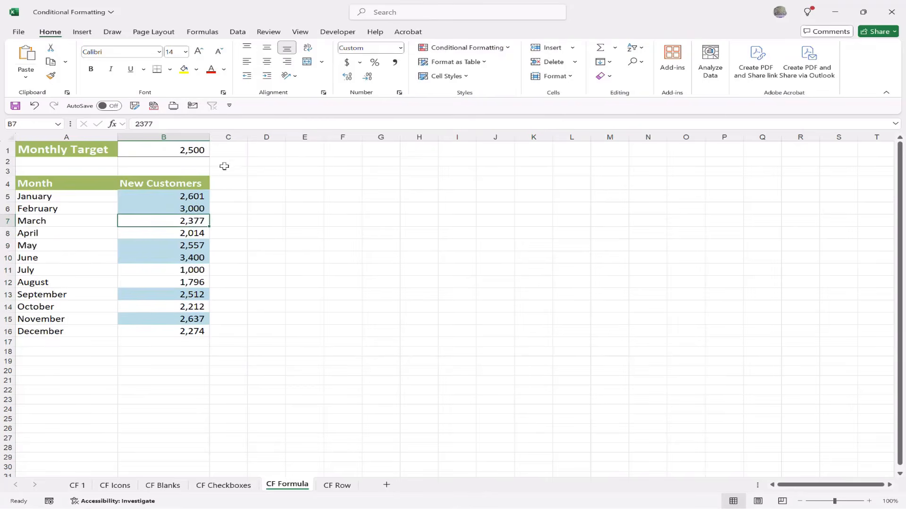
pyautogui.click(176, 150)
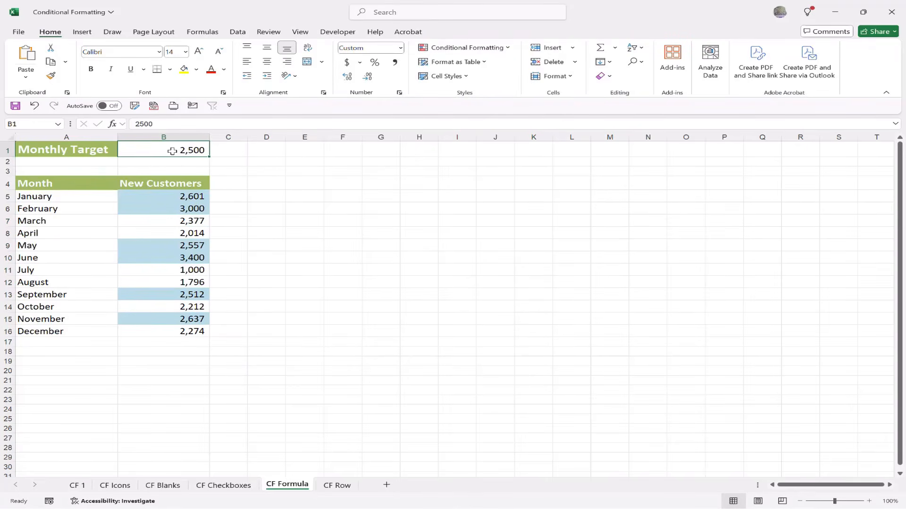
pyautogui.write('2000')
pyautogui.press('Return')
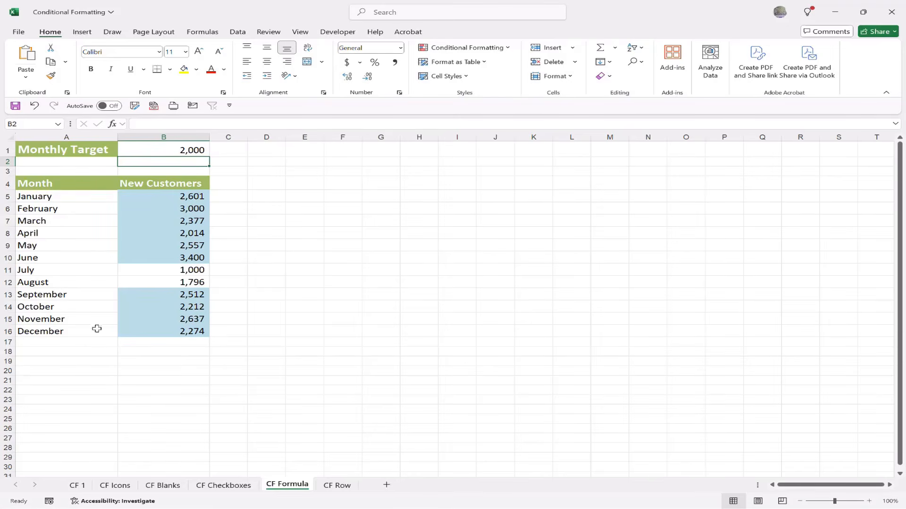
# On the CF Row sheet, create a formula-based conditional formatting rule for A6:I42 with the formula =$G$6="Building 1"
pyautogui.click(336, 486)
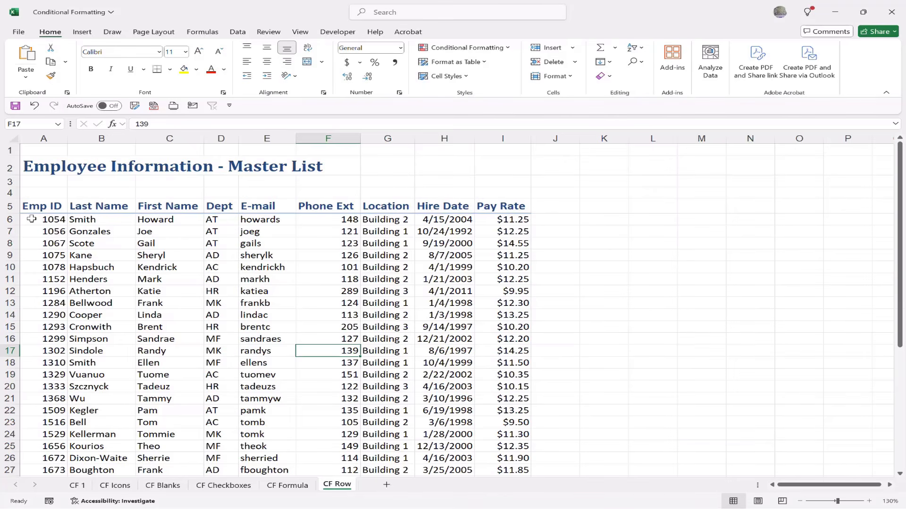
pyautogui.moveTo(31, 219); pyautogui.dragTo(521, 446)
pyautogui.scroll(6, 506, 307)
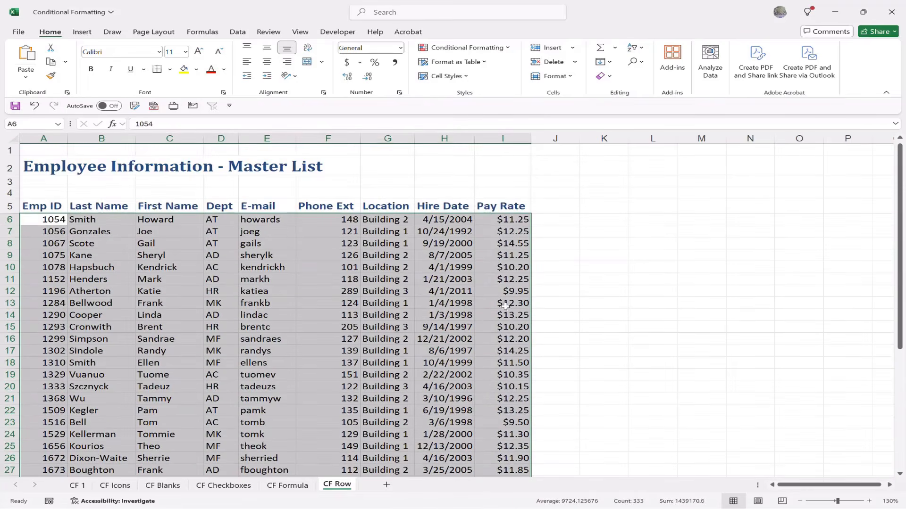
pyautogui.click(486, 50)
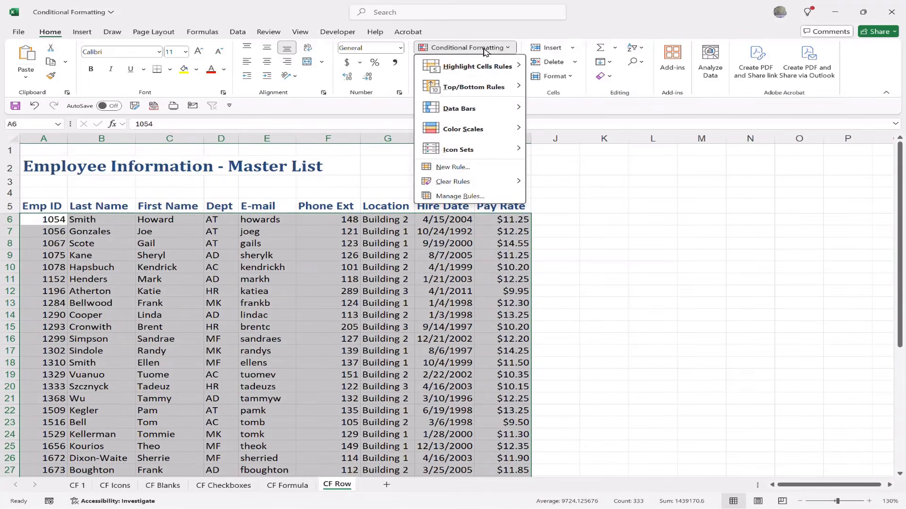
pyautogui.click(454, 167)
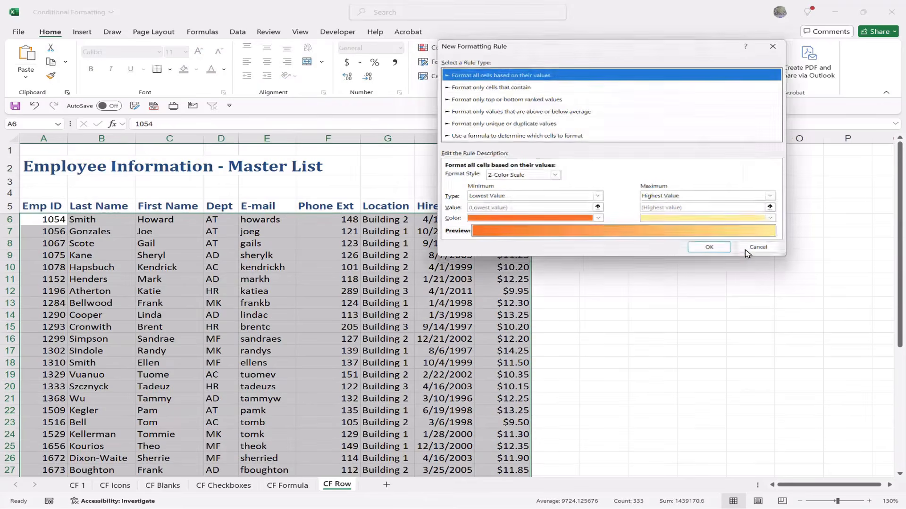
pyautogui.click(466, 137)
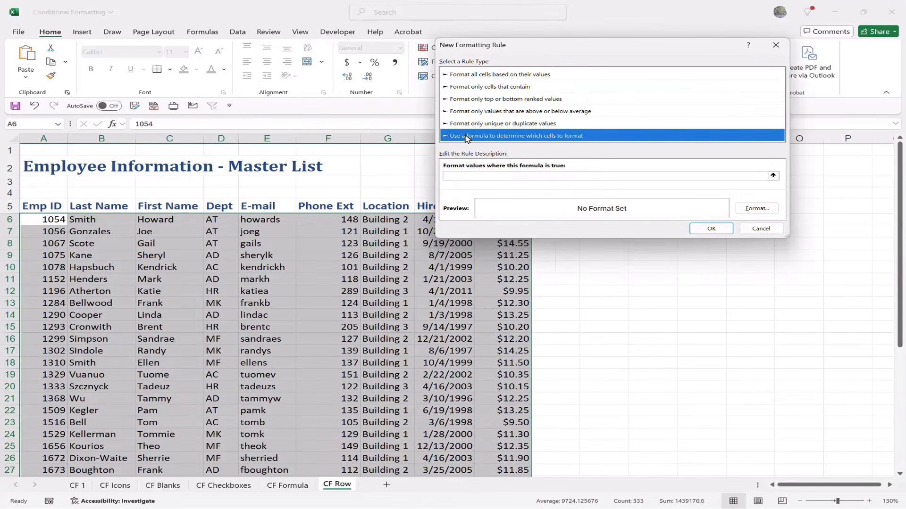
pyautogui.click(463, 176)
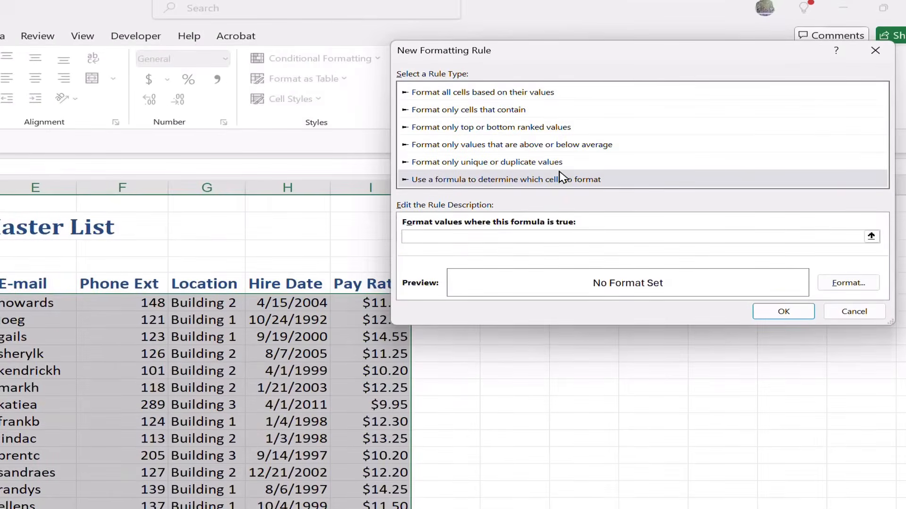
pyautogui.click(189, 307)
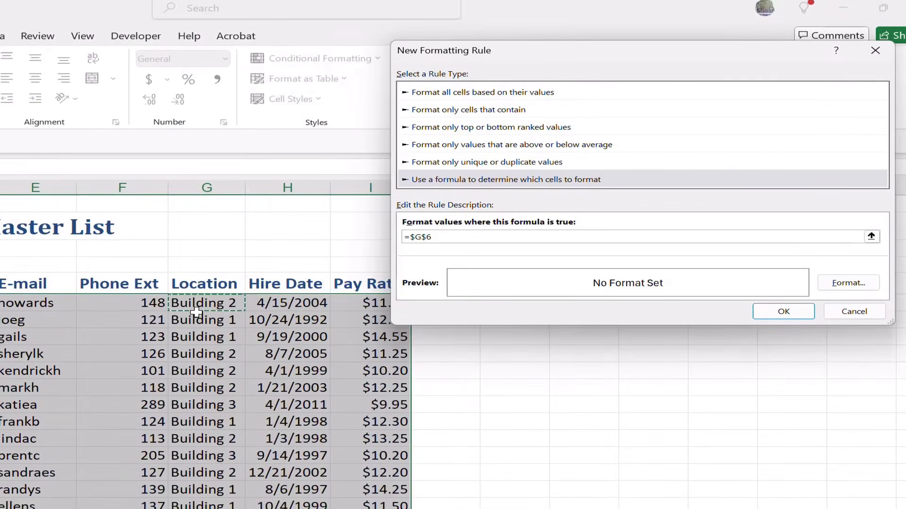
pyautogui.write('="Building 1"')
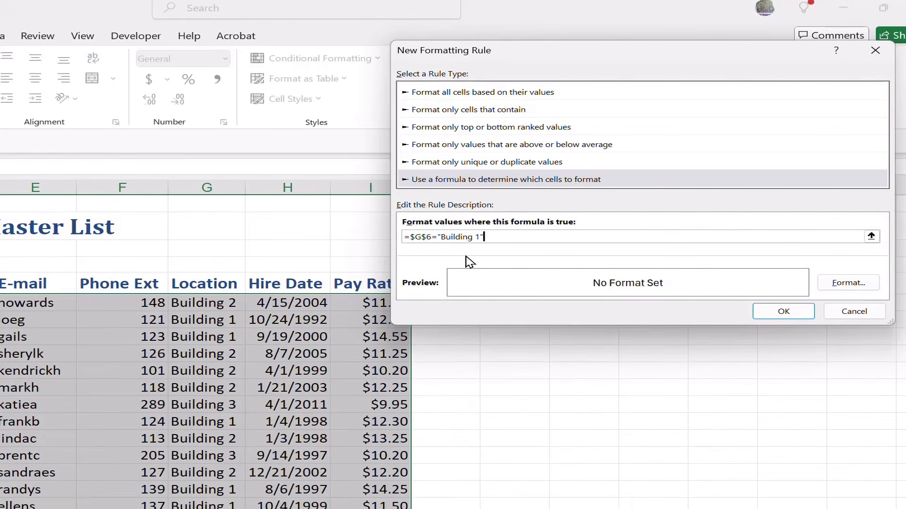
# Set the Building 1 rule's format to a light pink fill
pyautogui.click(849, 284)
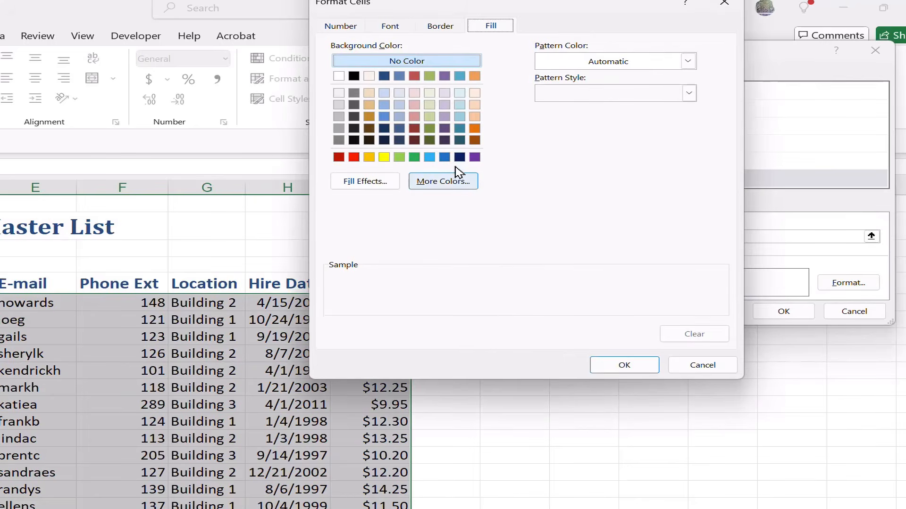
pyautogui.click(414, 94)
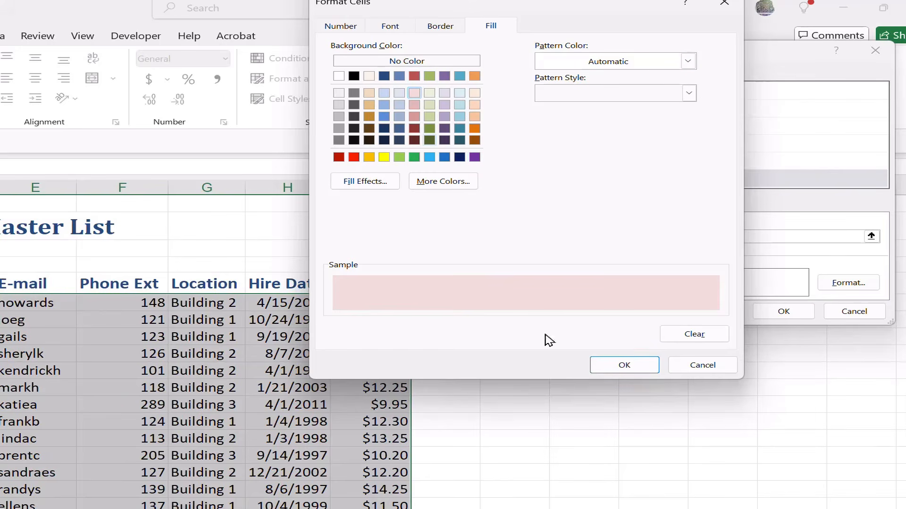
pyautogui.click(630, 366)
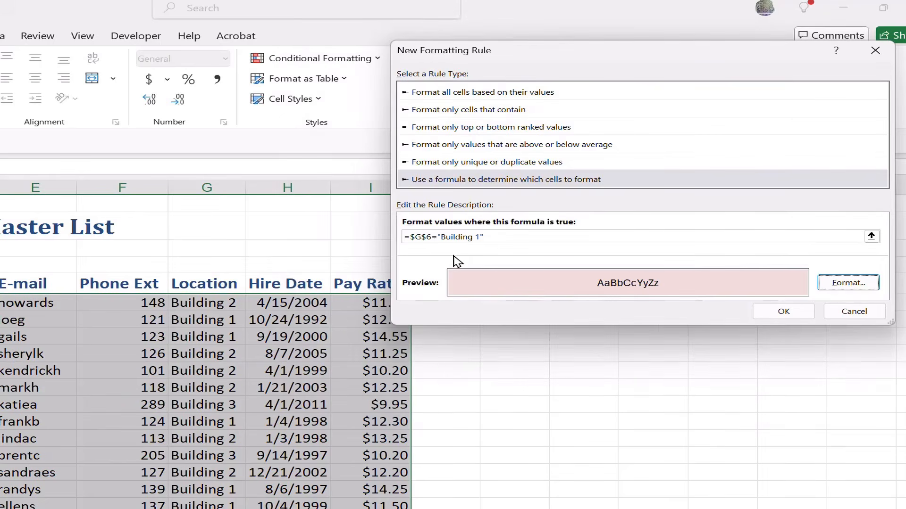
# Change the cell reference in the rule's formula to $G6 and apply the rule to the employee rows
pyautogui.click(420, 236)
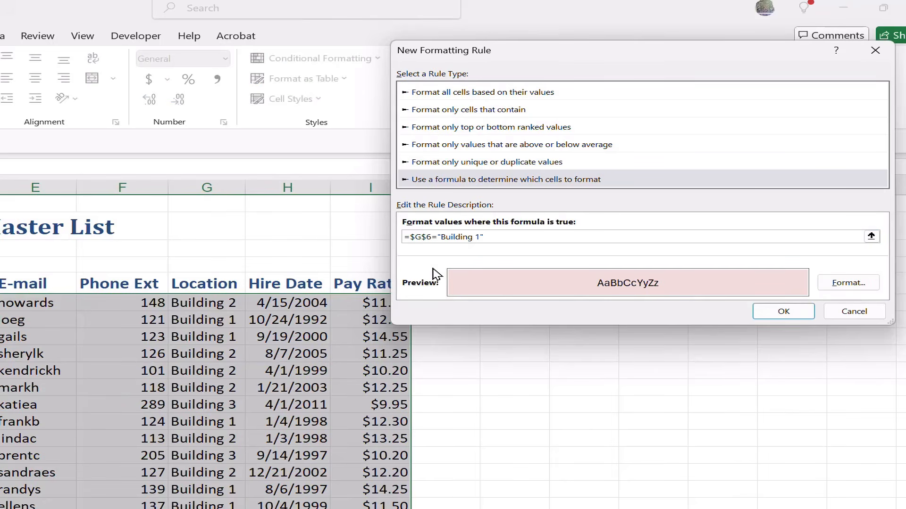
pyautogui.press('F4')
pyautogui.press('F4')
pyautogui.press('F4')
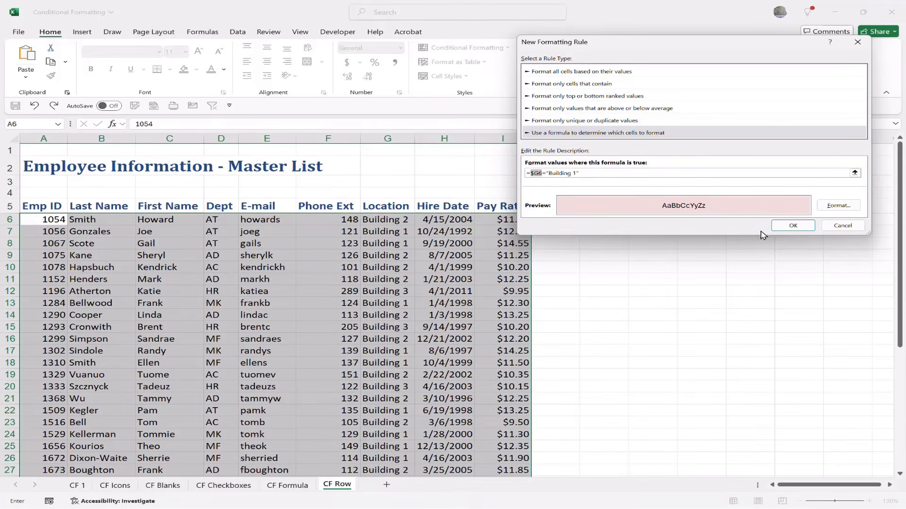
pyautogui.click(792, 226)
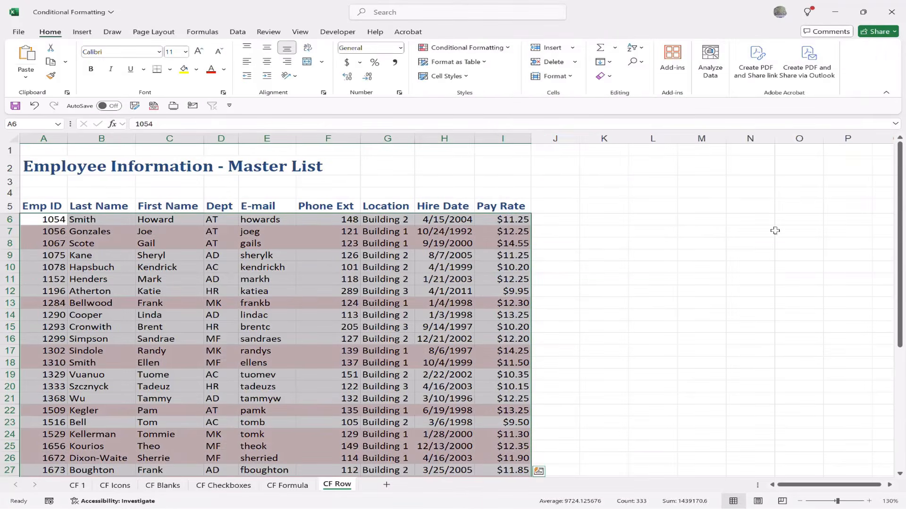
# Duplicate the existing Building 1 rule in the Conditional Formatting Rules Manager for the employee list
pyautogui.click(310, 300)
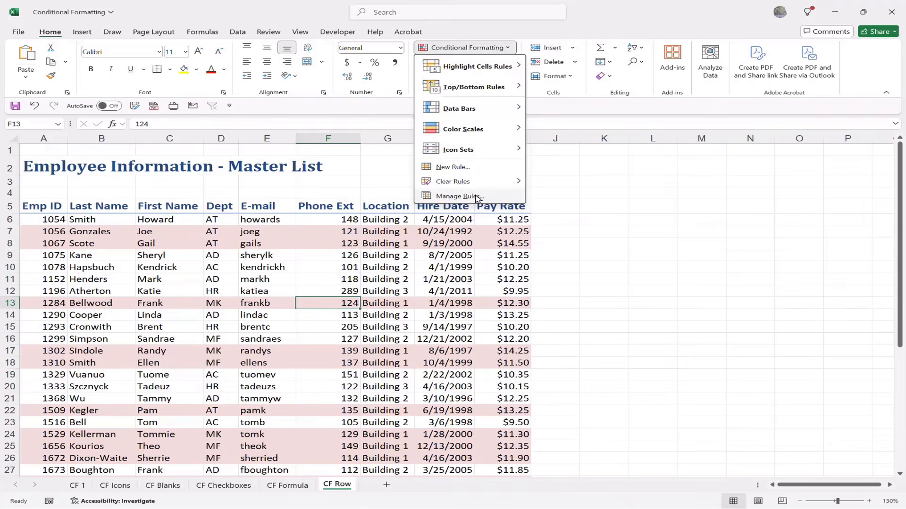
pyautogui.click(460, 195)
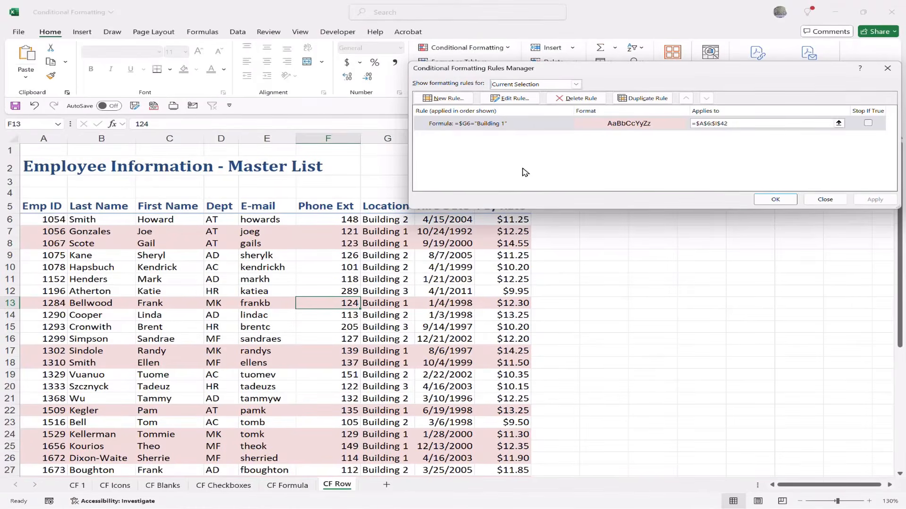
pyautogui.click(543, 124)
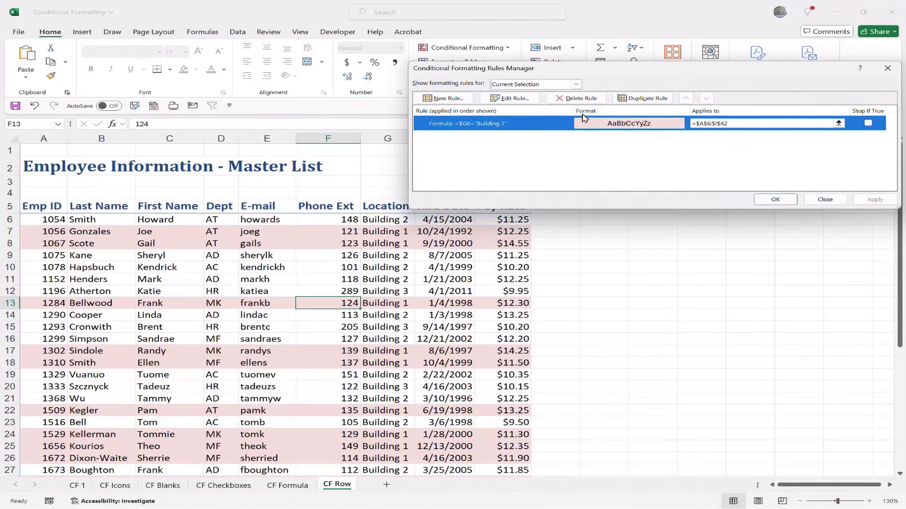
pyautogui.click(637, 99)
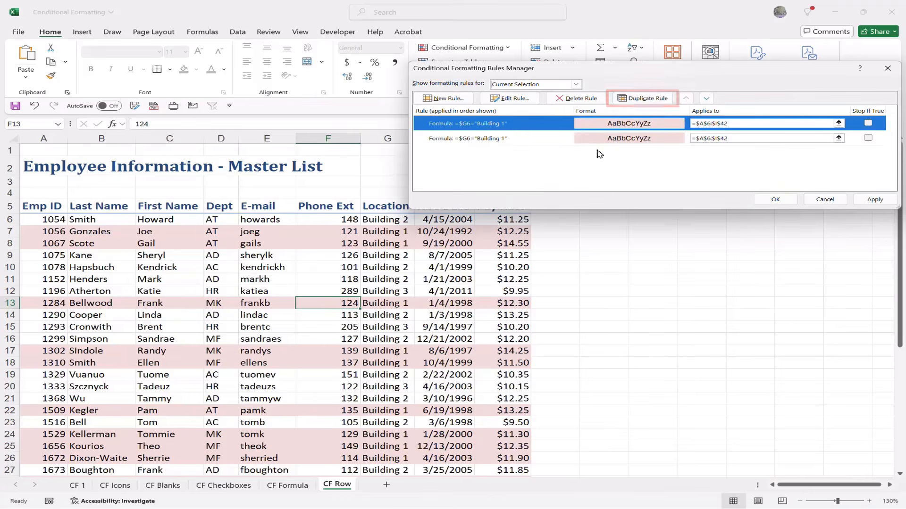
# Change the duplicated rule's formula to =$G6="Building 2" and give it a light green fill
pyautogui.click(510, 99)
pyautogui.click(544, 173)
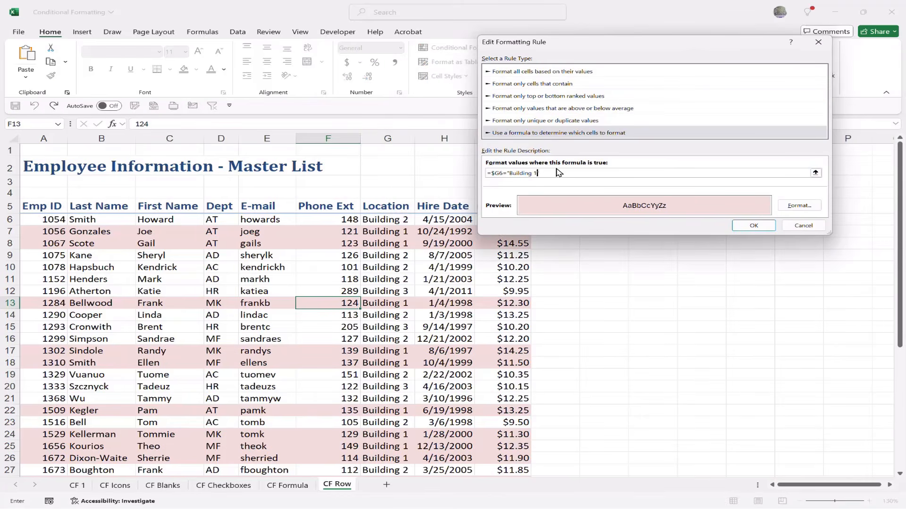
pyautogui.click(787, 206)
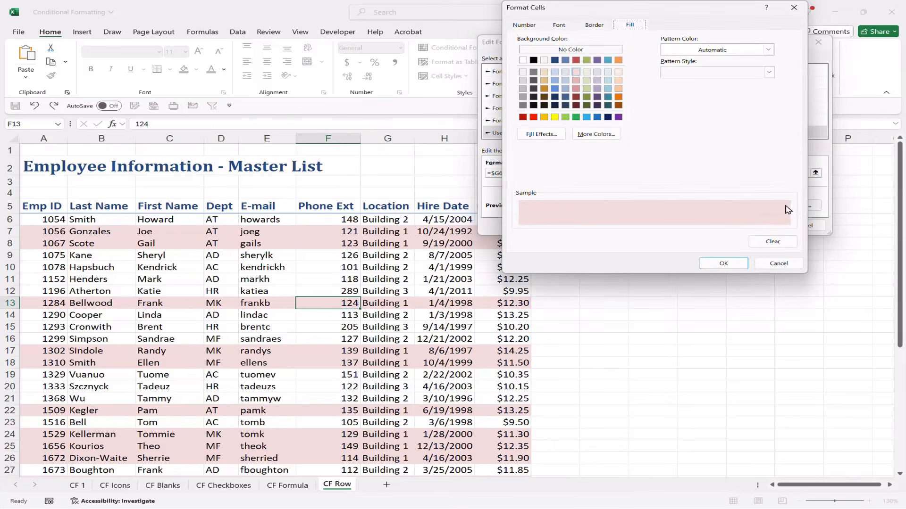
pyautogui.click(586, 71)
pyautogui.click(717, 264)
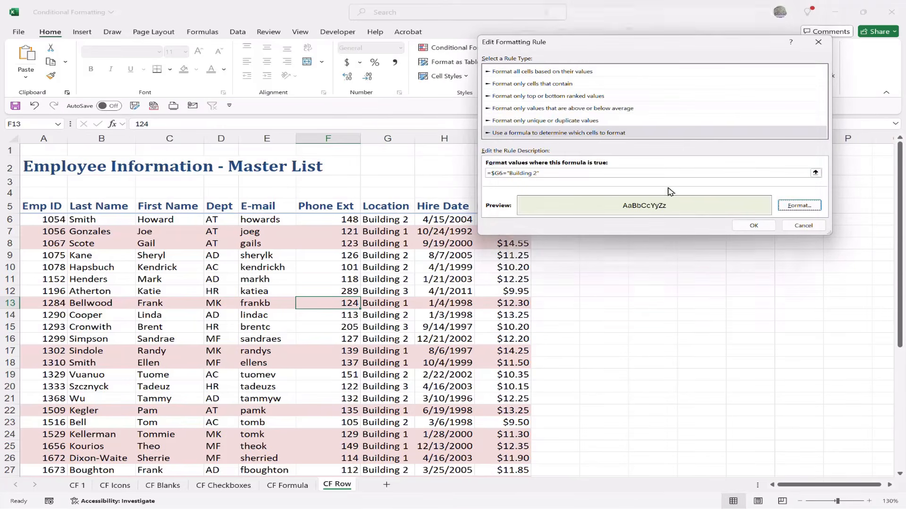
pyautogui.click(754, 225)
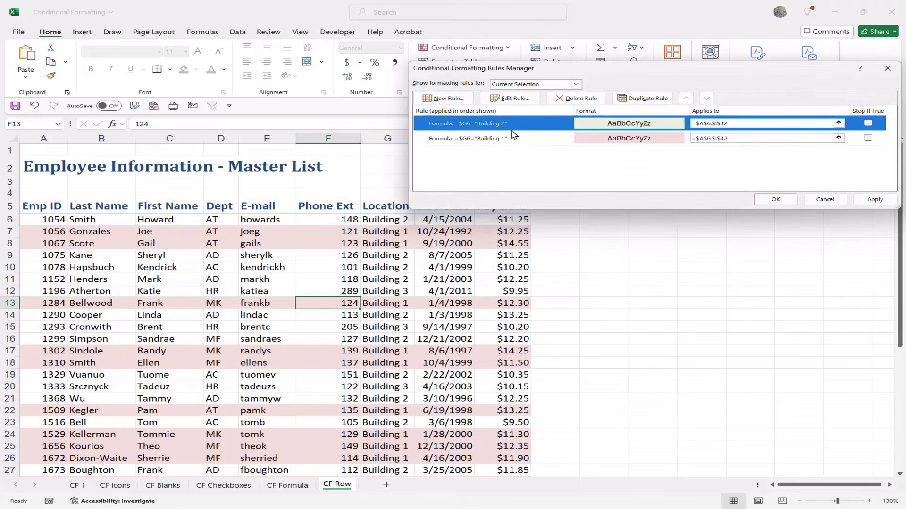
# Duplicate the Building 2 rule, change the copy to =$G6="Building 3" with a light orange fill, and apply all the rules
pyautogui.click(626, 102)
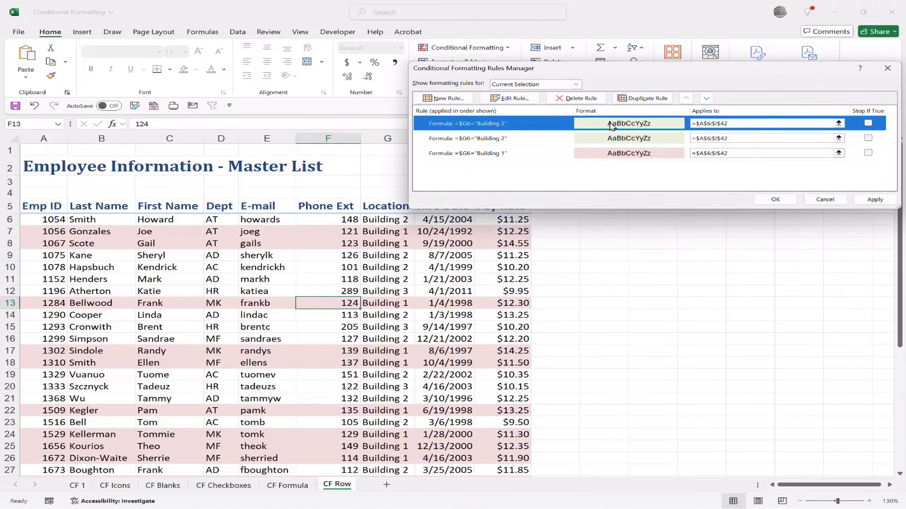
pyautogui.click(509, 98)
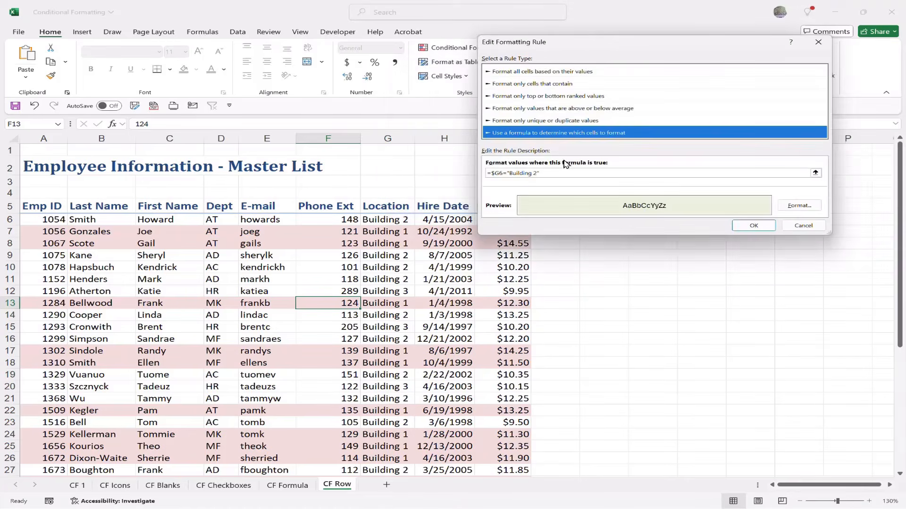
pyautogui.click(534, 173)
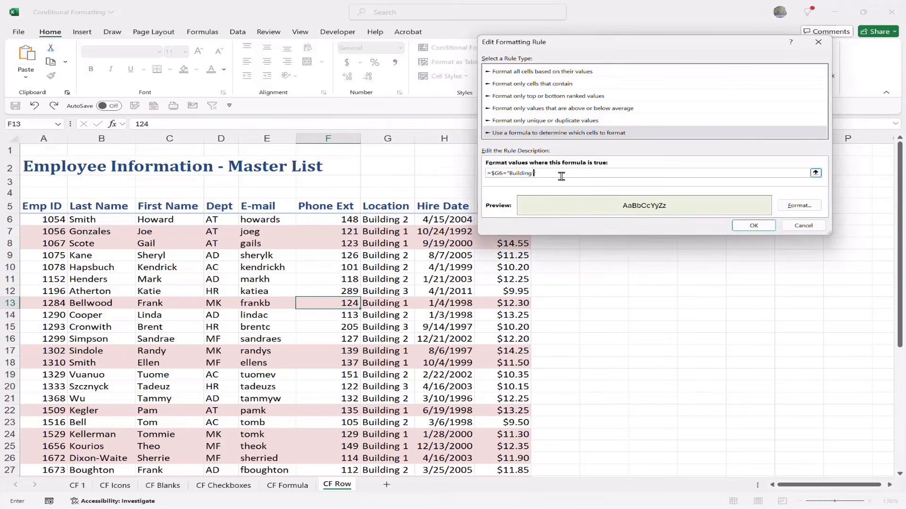
pyautogui.click(802, 205)
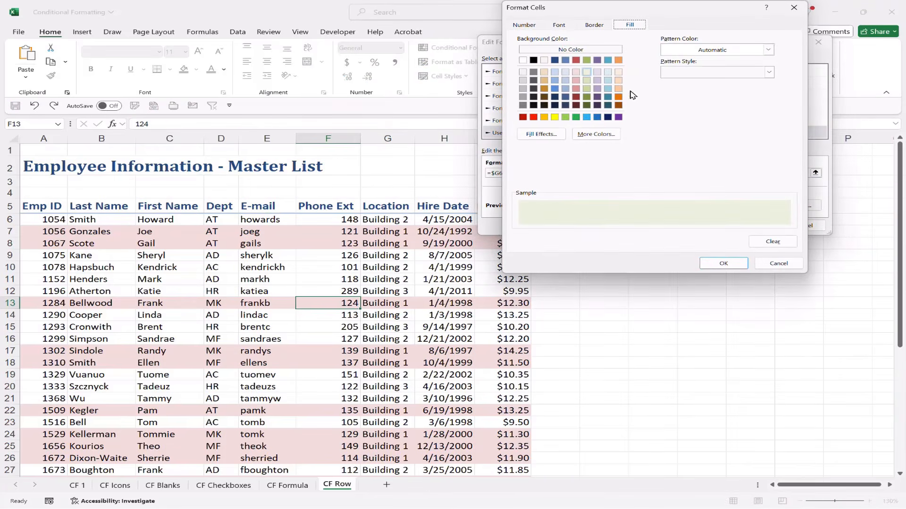
pyautogui.click(618, 74)
pyautogui.click(723, 263)
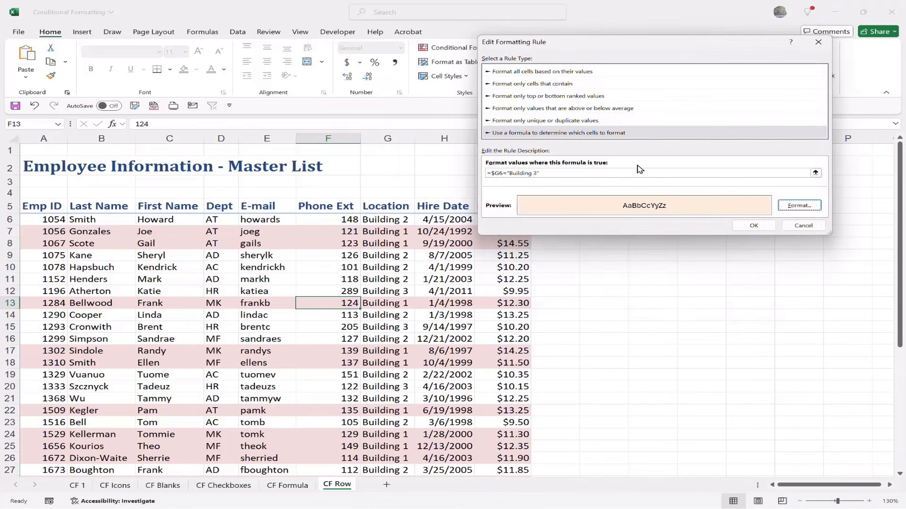
pyautogui.click(753, 226)
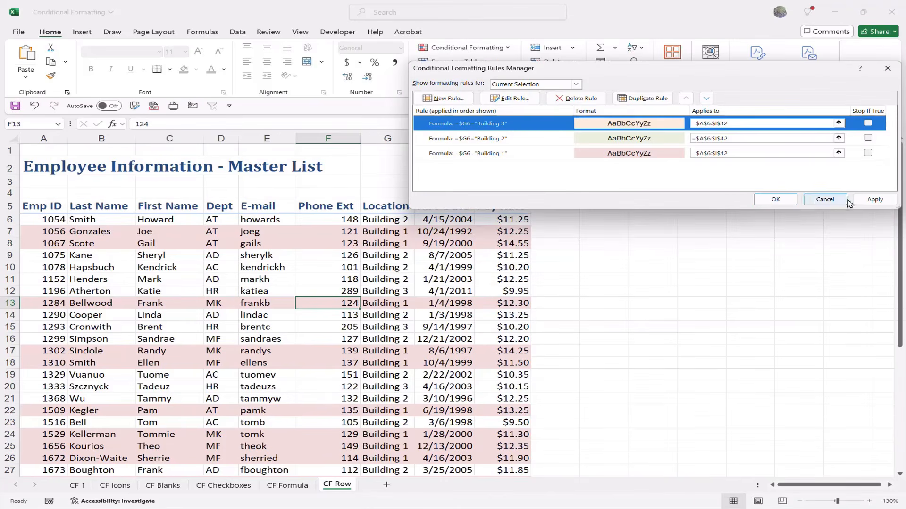
pyautogui.click(875, 199)
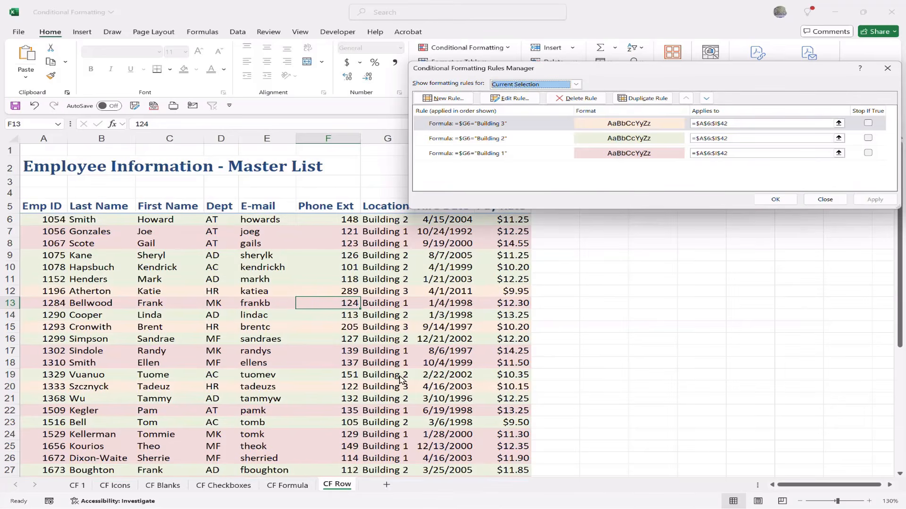
pyautogui.click(770, 200)
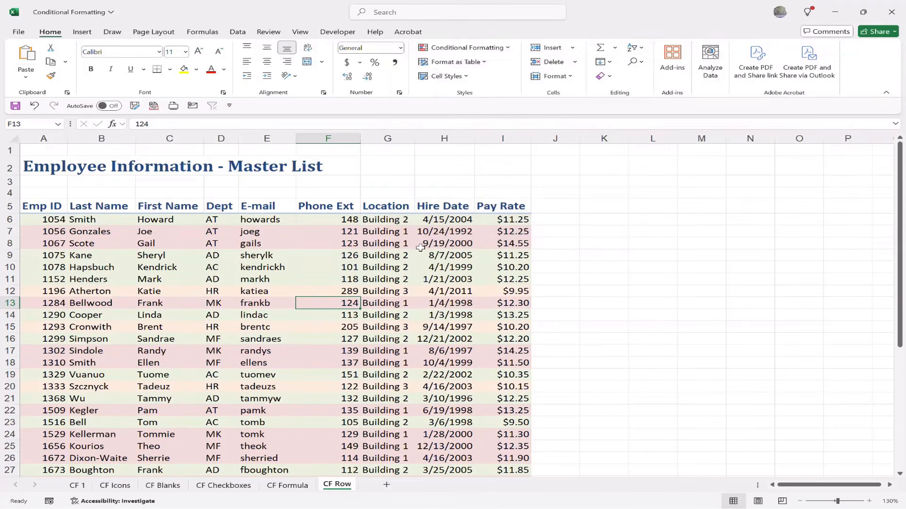
# Test the row highlighting by changing the Location in G6 to Building 3 and in G9 to Building 1
pyautogui.click(384, 265)
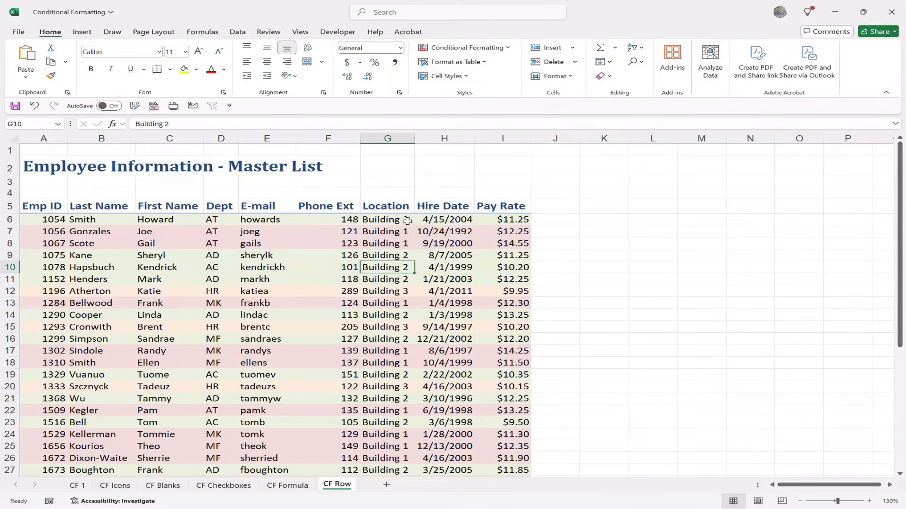
pyautogui.doubleClick(406, 221)
pyautogui.press('BackSpace')
pyautogui.write('3')
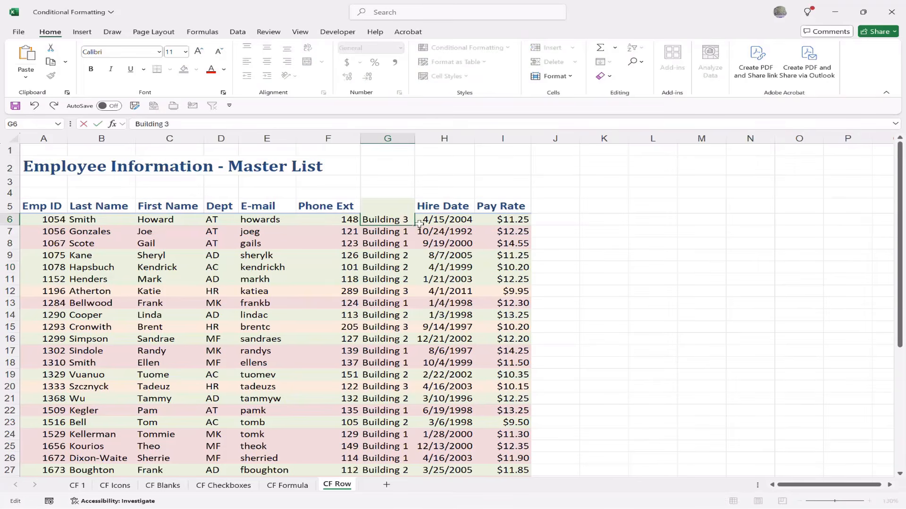
pyautogui.press('Return')
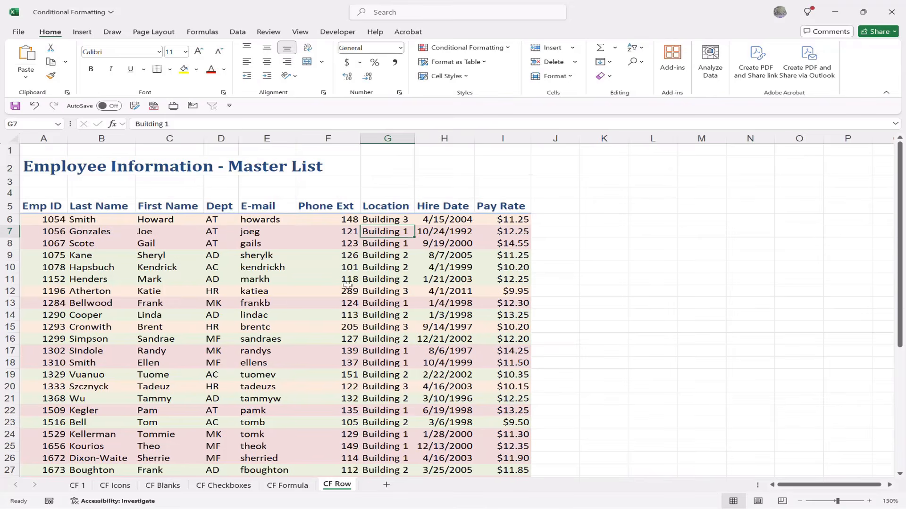
pyautogui.doubleClick(405, 257)
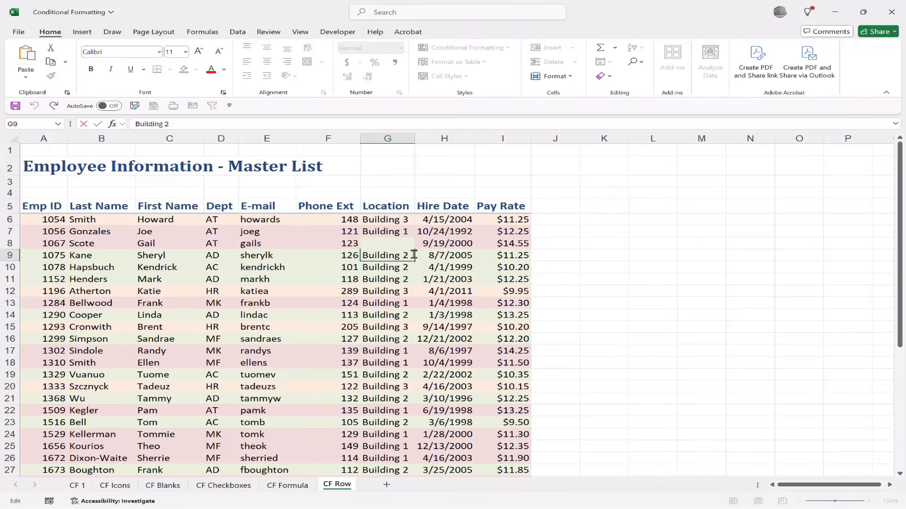
pyautogui.press('Delete')
pyautogui.write('1')
pyautogui.press('Return')
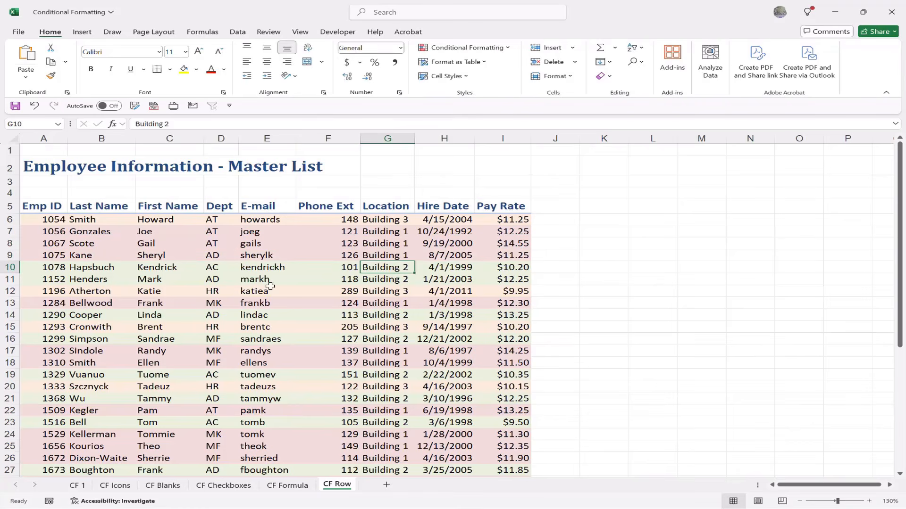